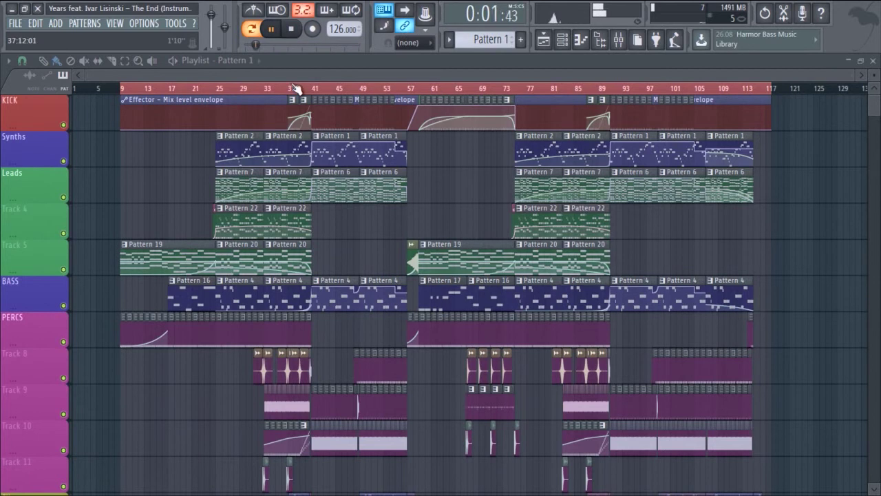
Step: Switch from song to pattern playback and play Pattern 1
click(331, 89)
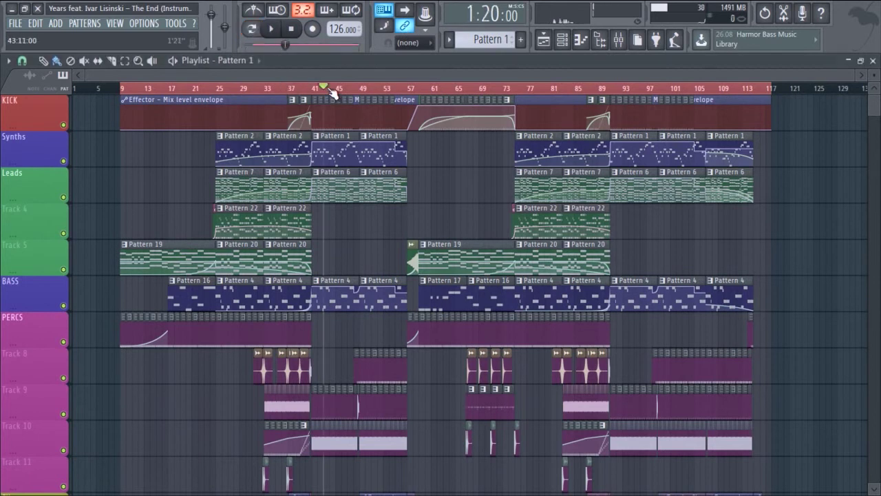
click(252, 29)
click(271, 29)
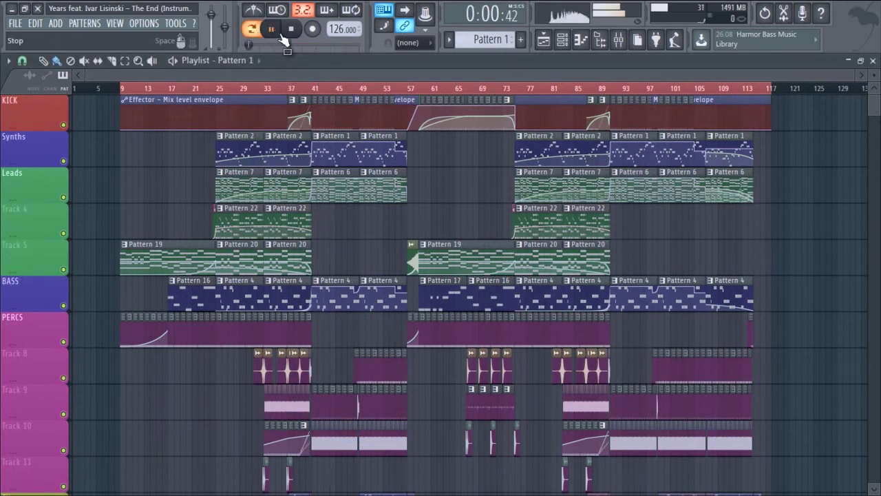
Step: Show the channel rack and examine the Synth 1 notes of Pattern 1 in the piano roll
click(563, 40)
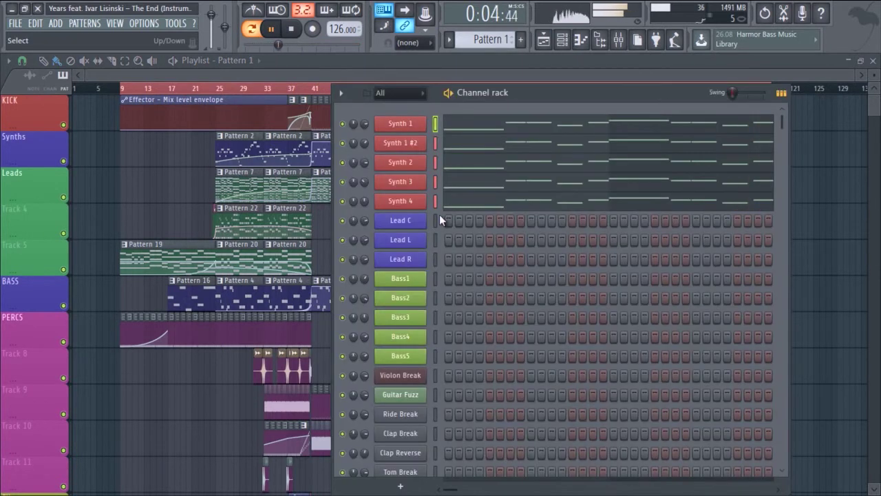
click(513, 131)
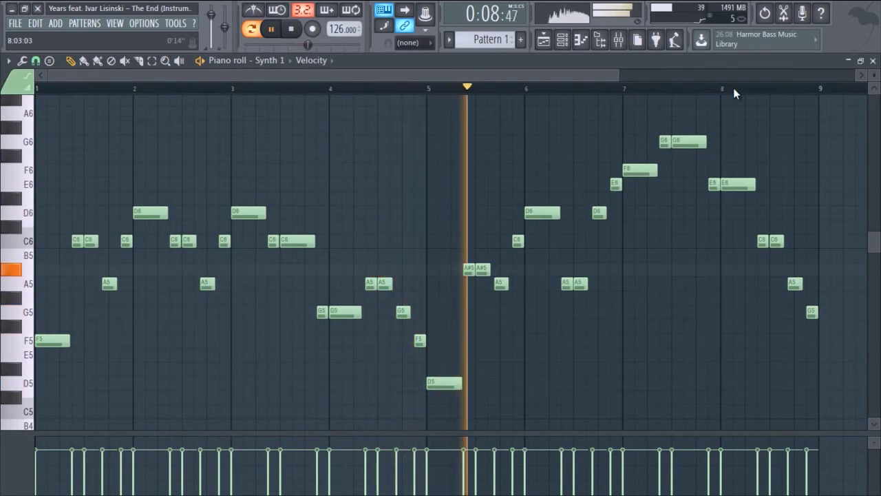
key(F7)
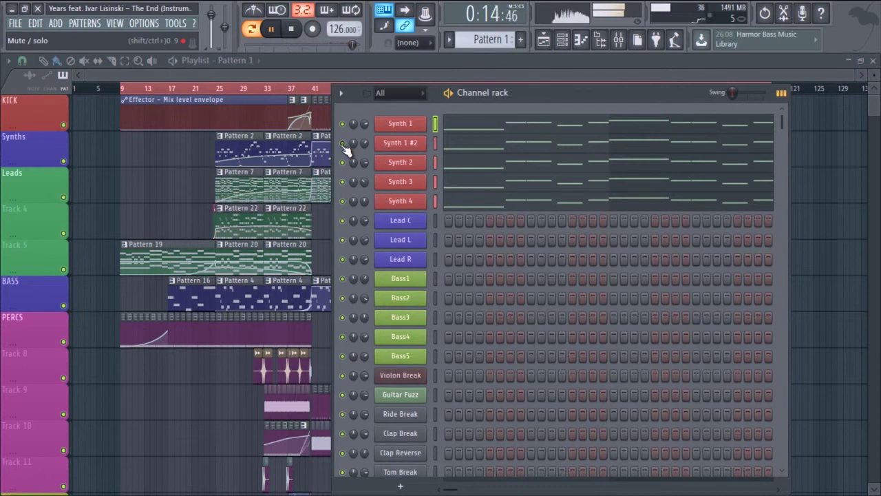
Step: Inspect Synth 1's Sylenth1 settings and audition Pattern 1's synth channels by muting them selectively
click(403, 123)
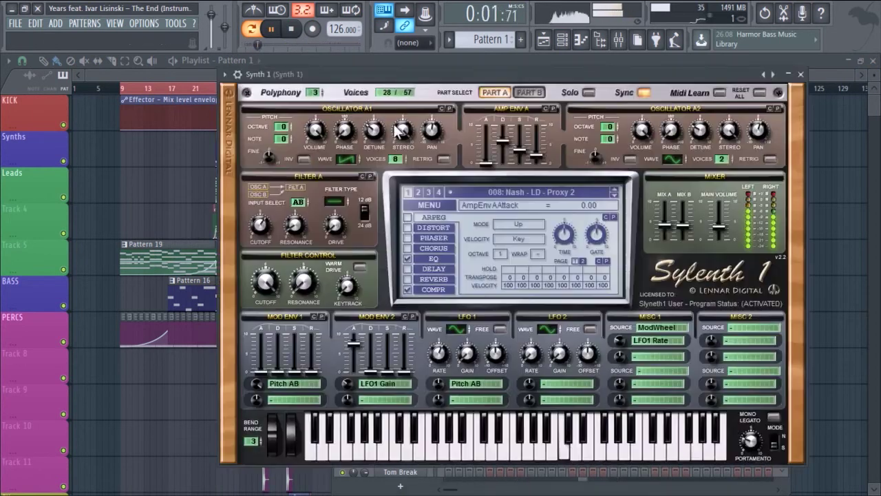
click(801, 74)
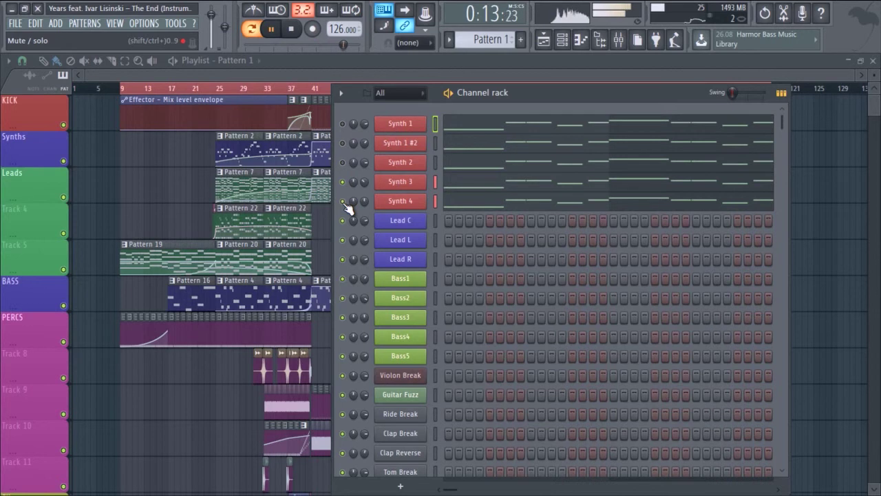
click(343, 172)
Step: Stop playback, switch to Pattern 4 and play it
key(space)
key(KP_Add)
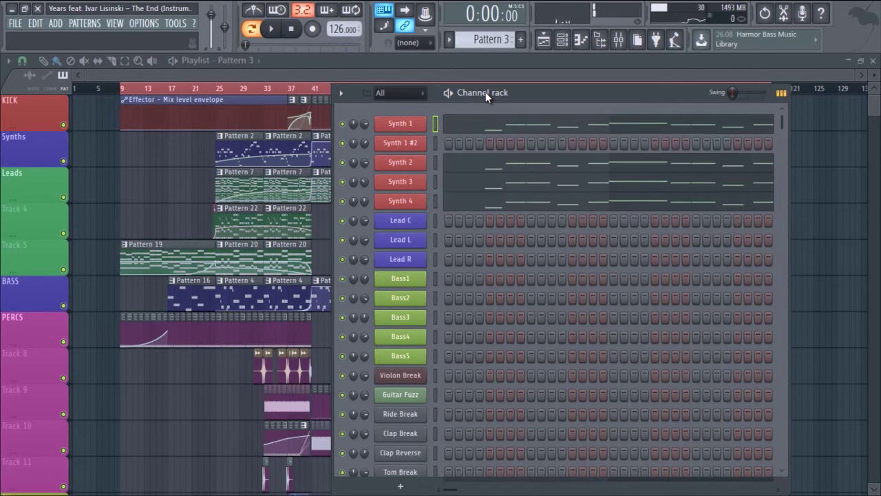
key(KP_Add)
key(space)
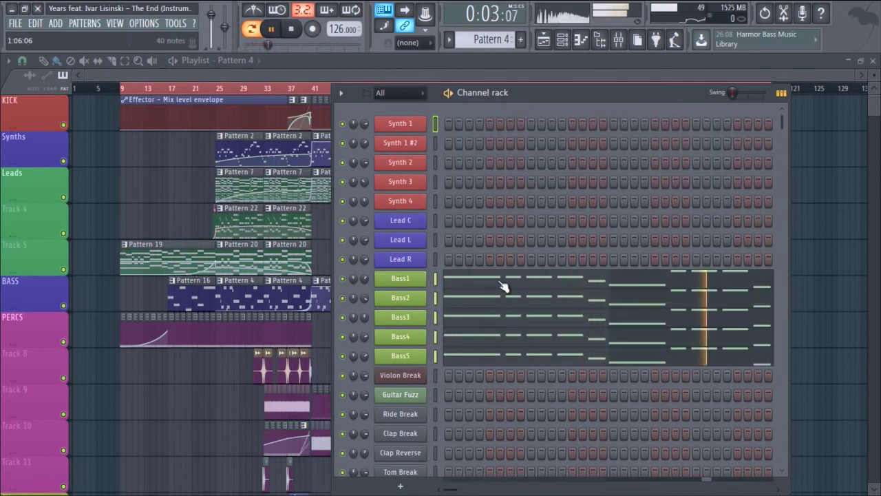
Step: Examine the Bass1 notes in the piano roll while they play, and return to the channel rack with playback stopped
click(461, 282)
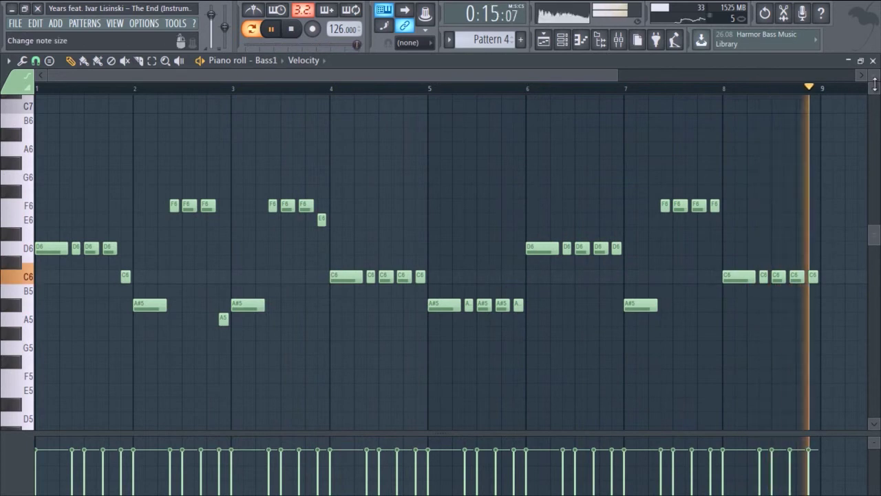
key(space)
click(873, 61)
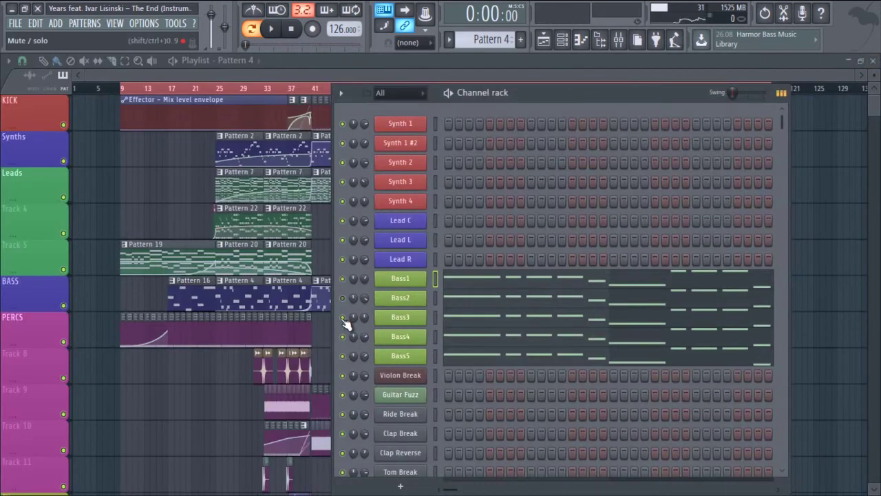
Step: Audition the bass layers of Pattern 4 and inspect the Spire settings of Bass2 and Bass1
key(space)
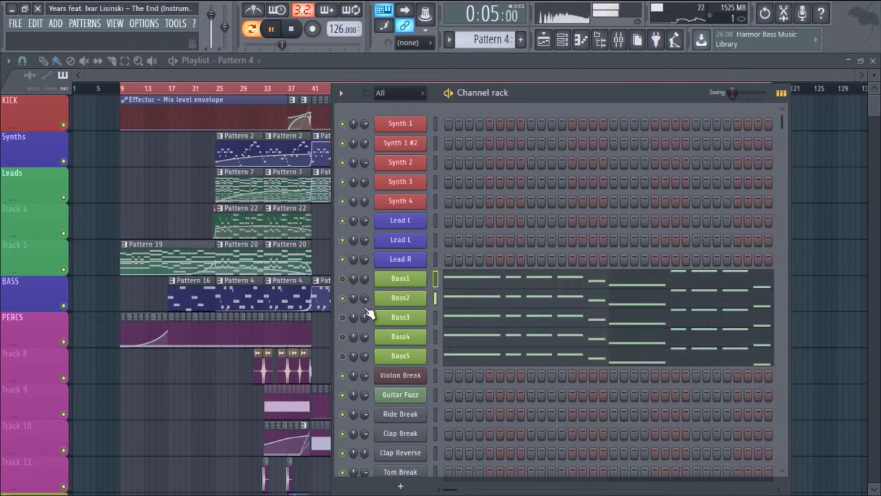
click(397, 301)
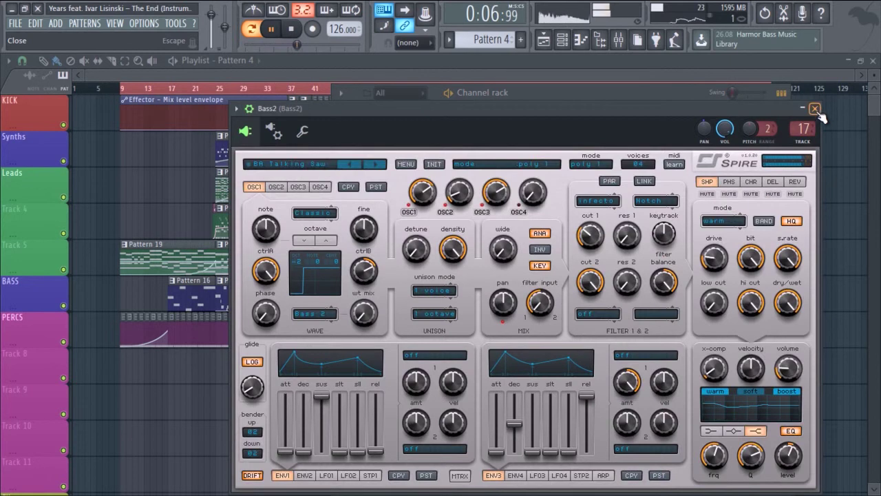
click(815, 110)
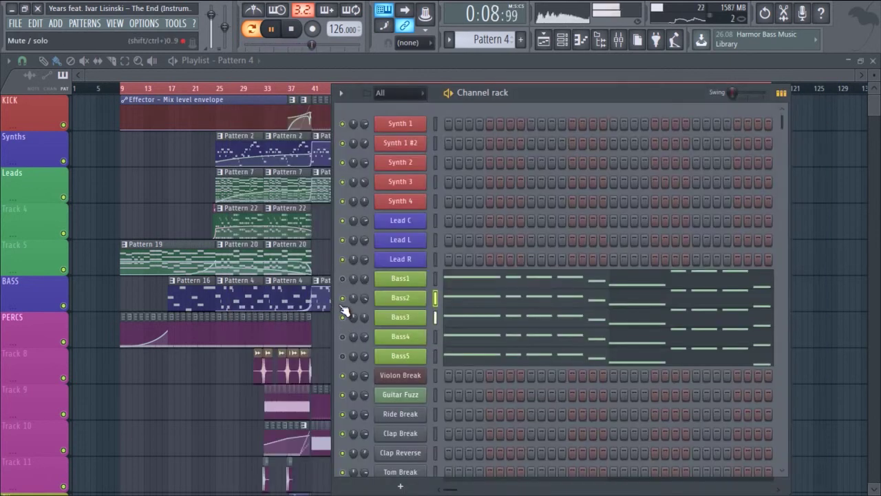
click(410, 282)
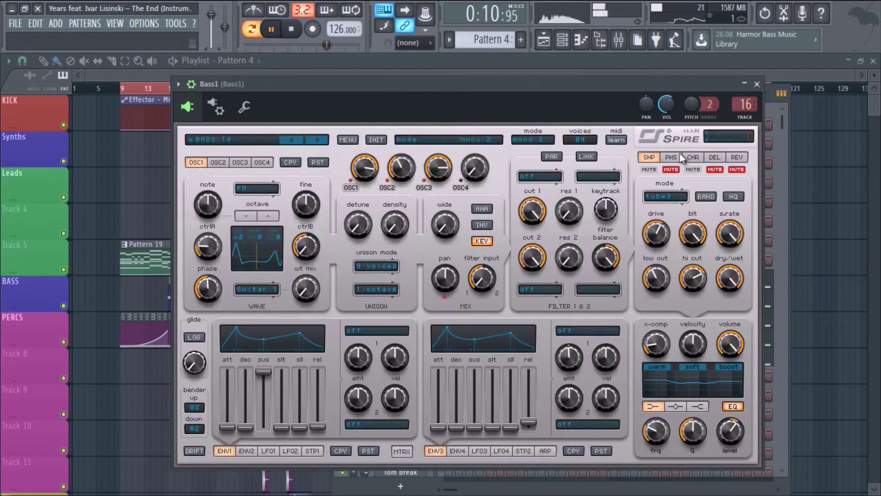
click(757, 84)
Step: Inspect the synth settings of Bass3, Bass4 and Bass5 while Pattern 4 plays
click(405, 322)
click(757, 74)
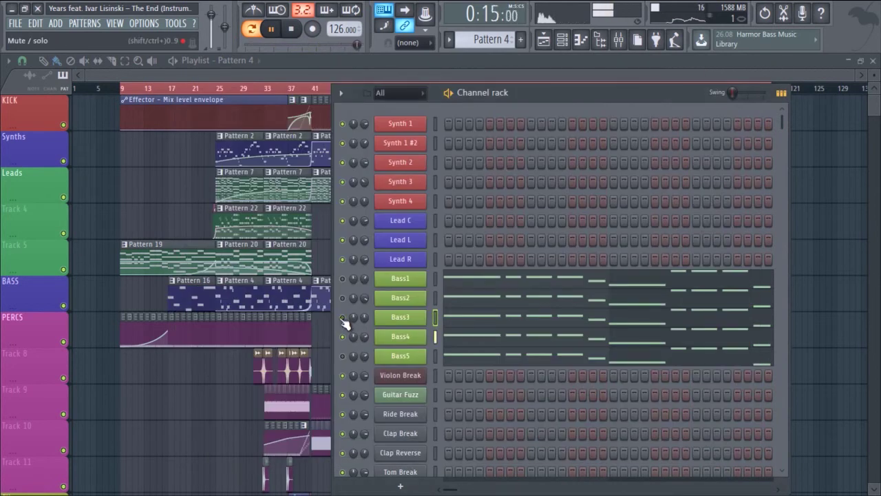
click(400, 336)
click(729, 82)
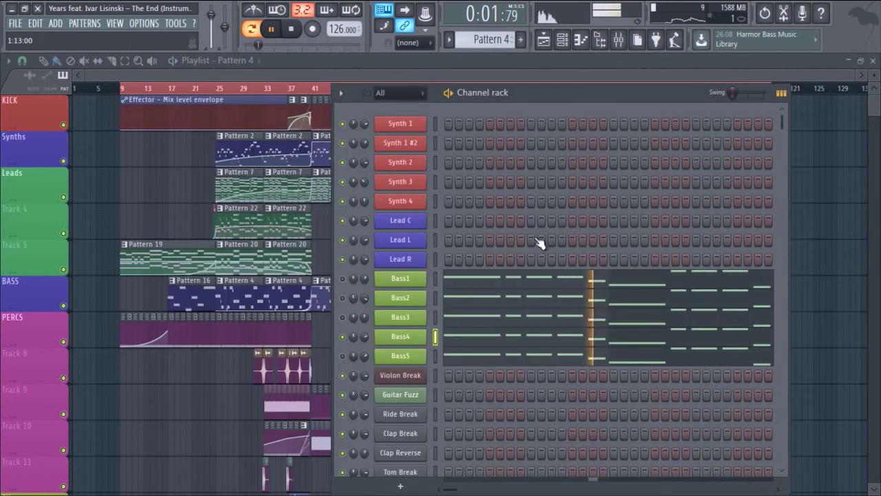
click(400, 355)
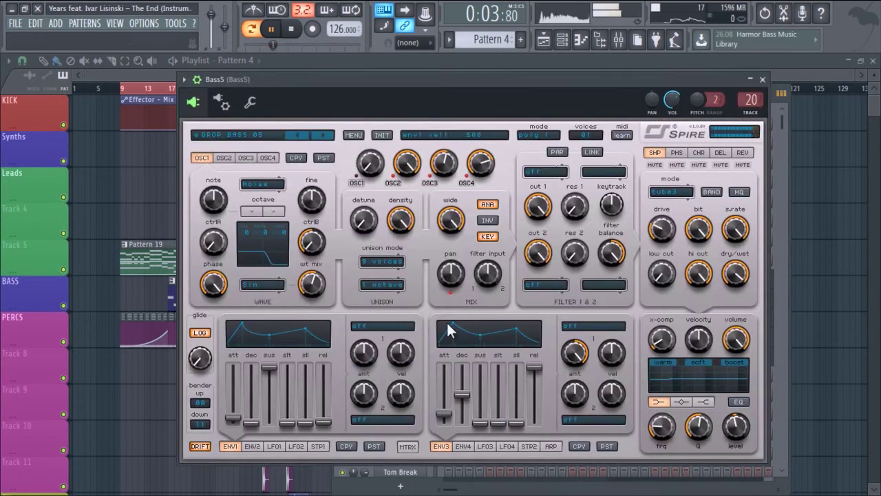
click(762, 79)
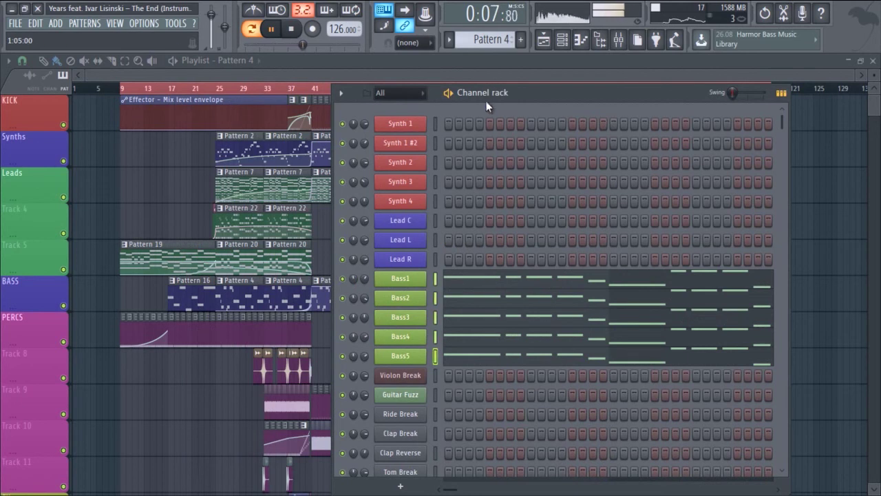
Step: Stop playback, switch to Pattern 6 and play it
key(space)
key(KP_Add)
key(KP_Add)
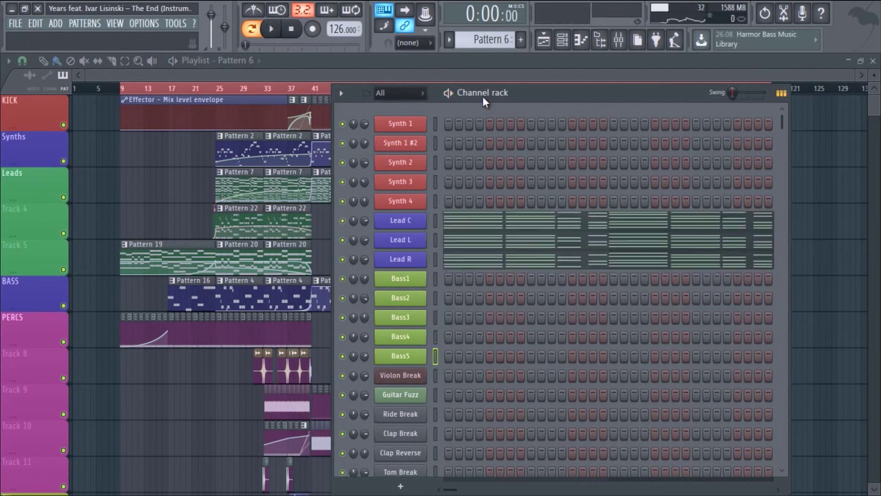
key(space)
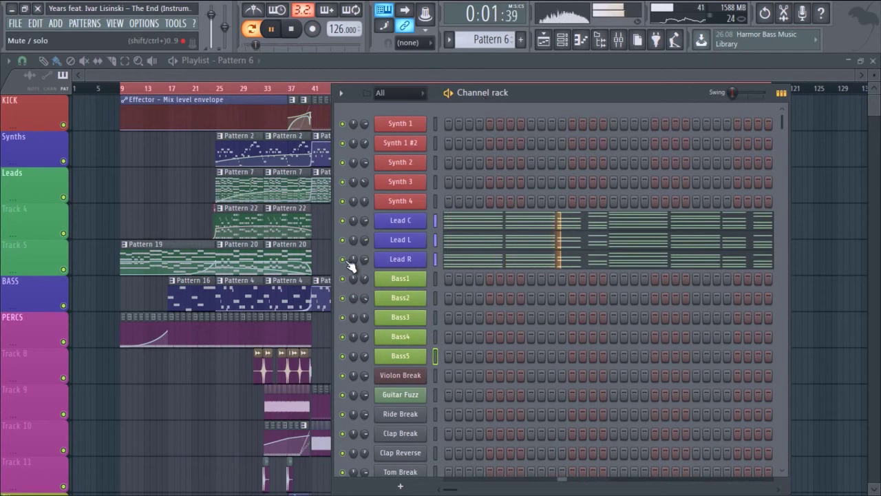
Step: Review the channels used in Pattern 6 and examine the Lead C notes in the piano roll
scroll(350, 265, down, 12)
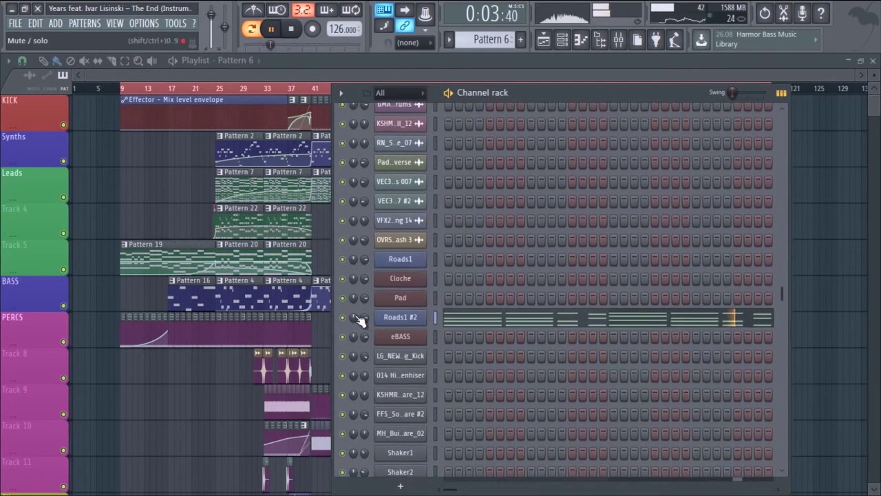
scroll(392, 325, down, 5)
scroll(388, 323, up, 15)
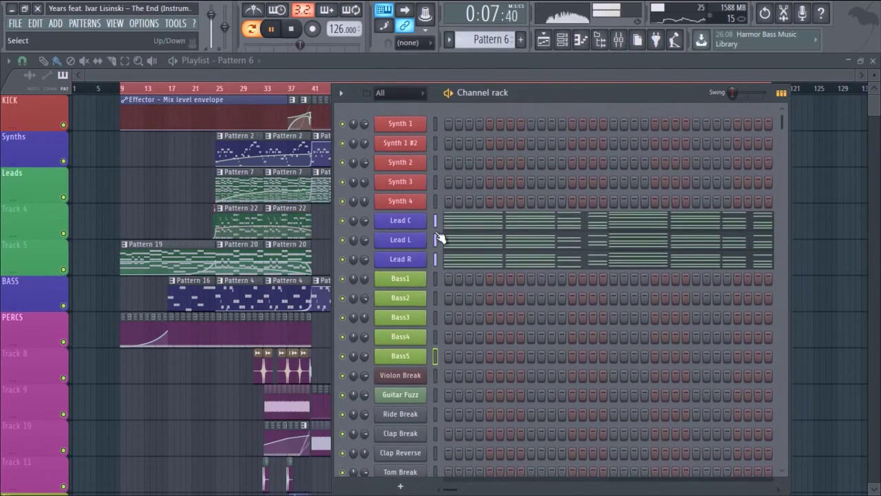
key(F7)
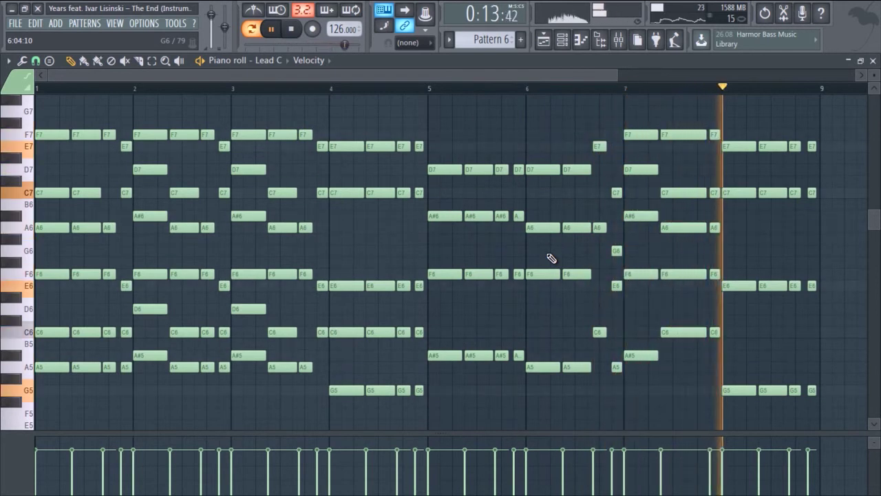
click(873, 60)
Step: Audition the layers of Pattern 6 by muting the lead channels, Roads1 #2 and Piano Drop in turn
drag(343, 259, 343, 220)
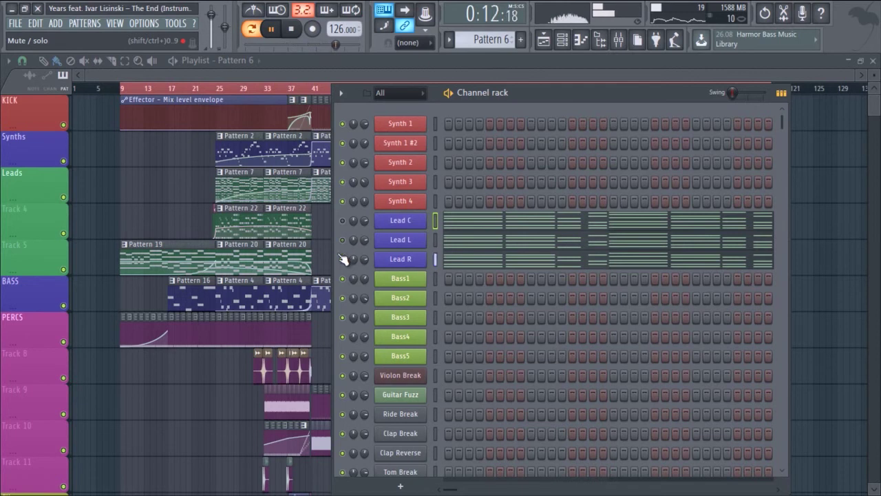
scroll(406, 283, down, 15)
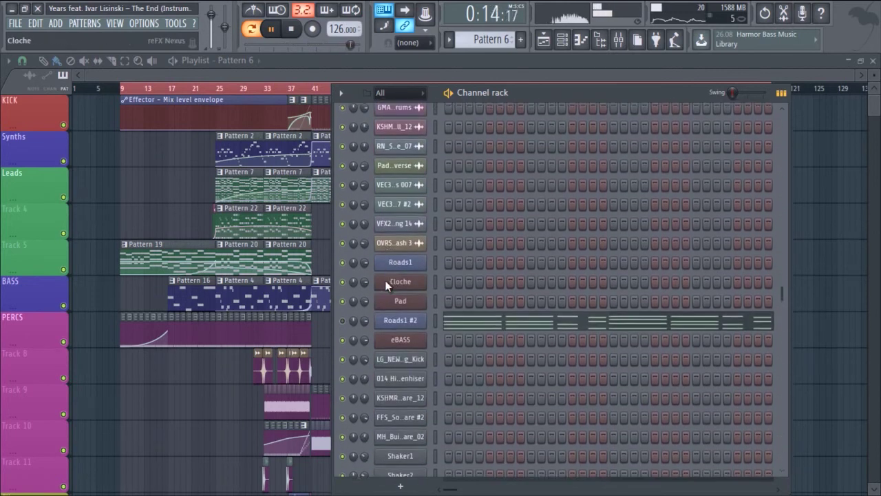
scroll(365, 330, down, 3)
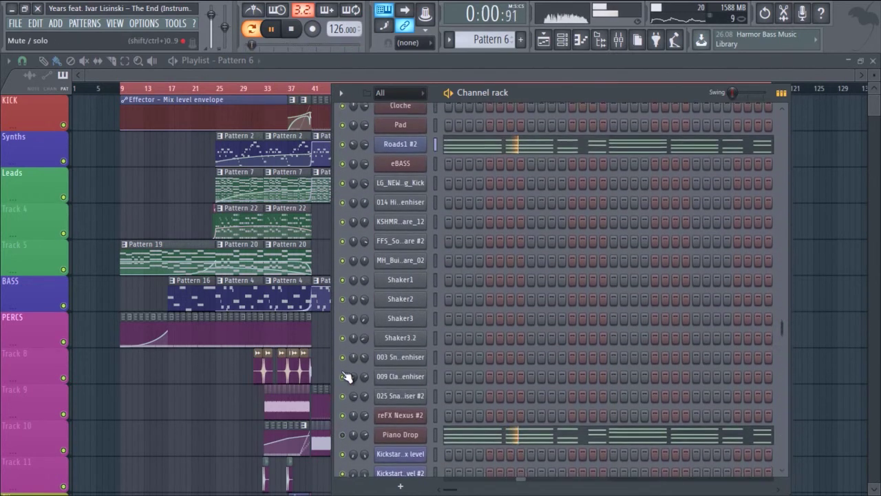
scroll(353, 241, up, 3)
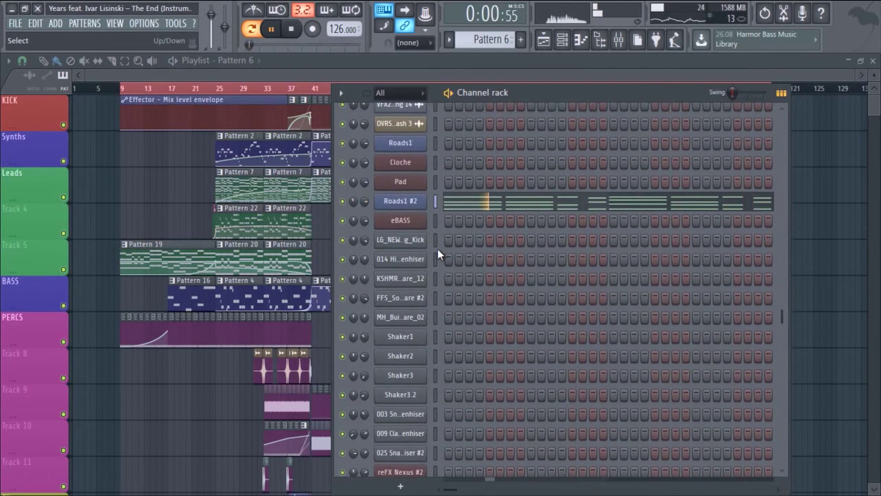
scroll(437, 248, up, 10)
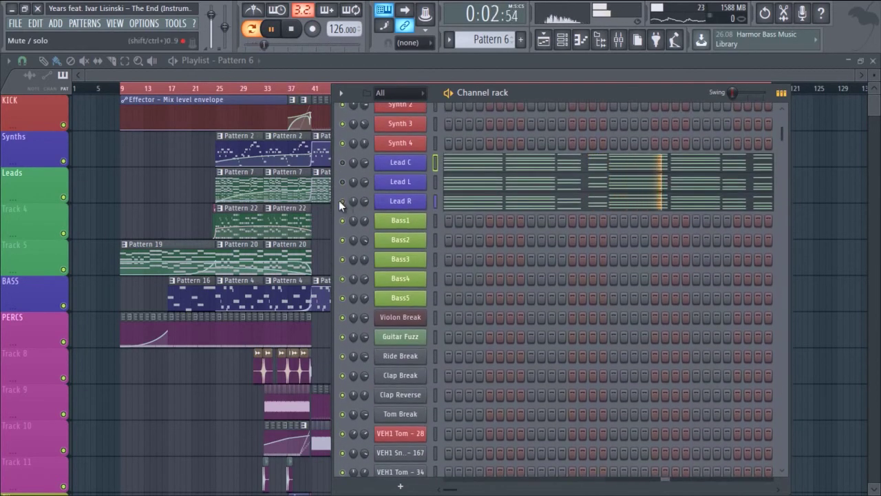
Step: Audition Roads1 #2 and Piano Drop, and unmute Lead C, Lead L and Lead R
scroll(466, 275, down, 12)
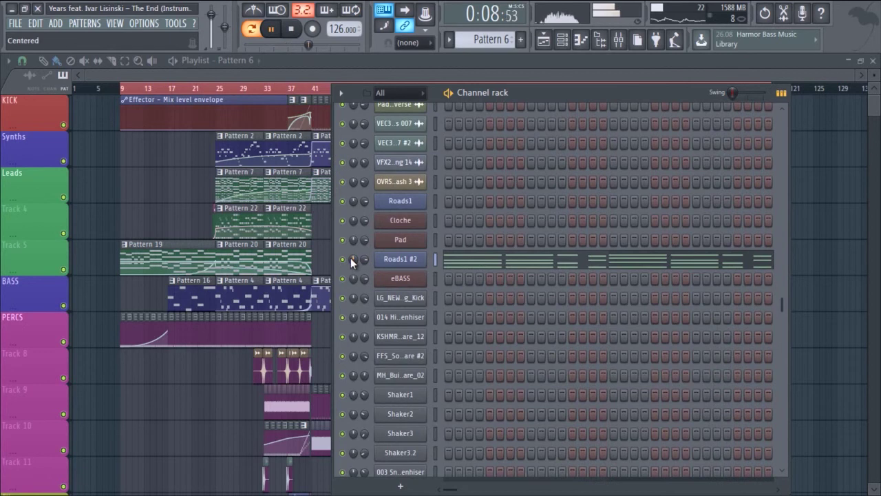
scroll(470, 290, down, 6)
scroll(471, 290, down, 1)
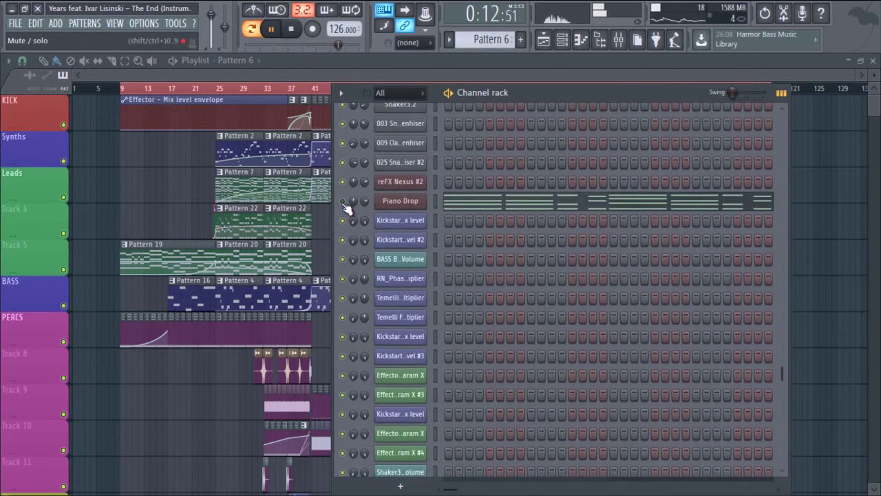
scroll(346, 207, up, 7)
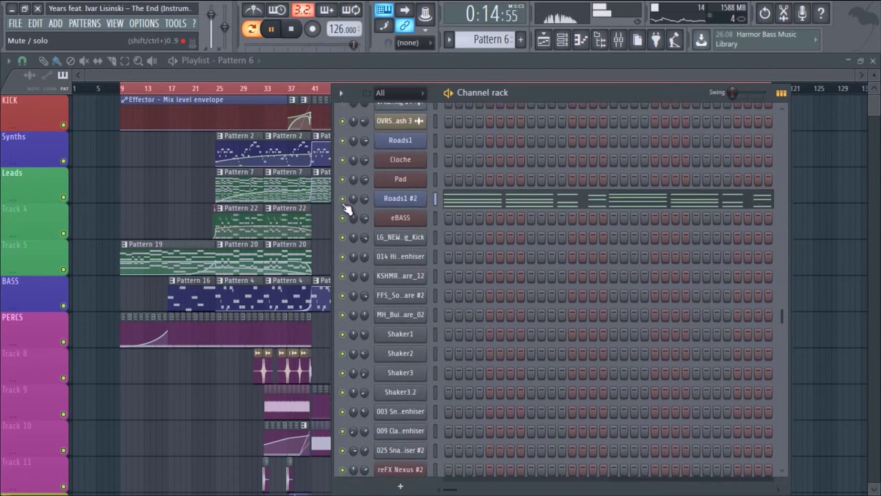
scroll(346, 206, up, 10)
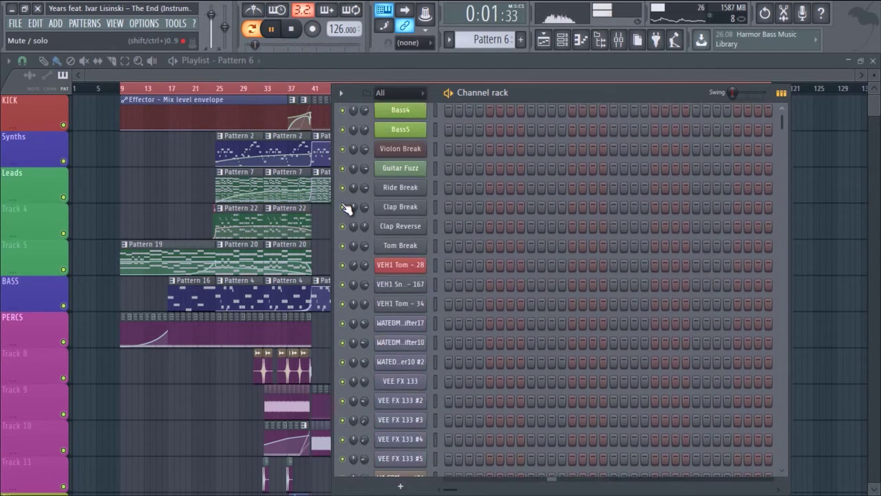
drag(343, 221, 343, 258)
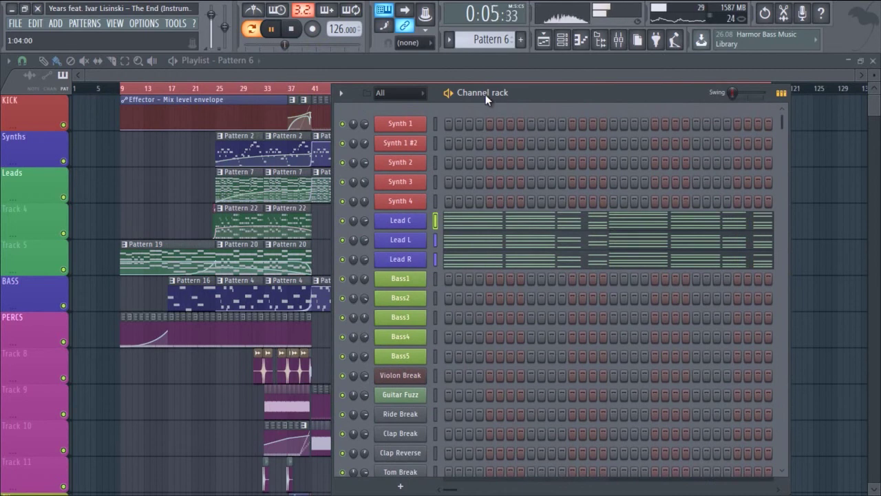
Step: Stop playback and switch to Pattern 9
key(space)
key(KP_Add)
key(KP_Add)
key(KP_Add)
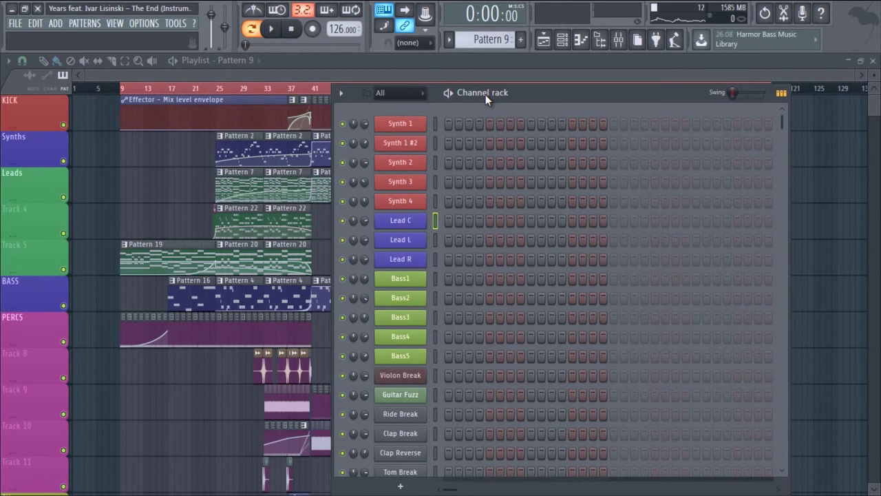
Step: Play Pattern 9 and inspect the sampler settings of its LG_NEW_ID_SirenSong_Kick channel
scroll(495, 227, down, 10)
key(space)
scroll(495, 227, down, 5)
click(399, 181)
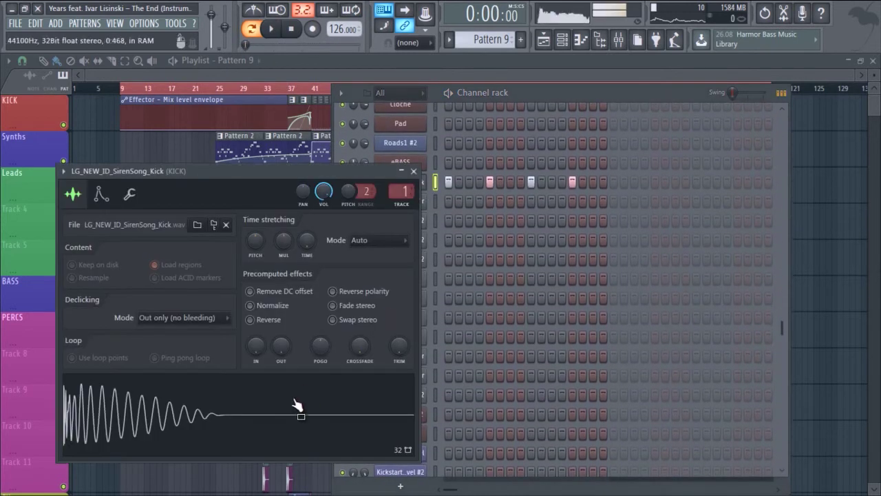
click(413, 171)
scroll(507, 237, up, 15)
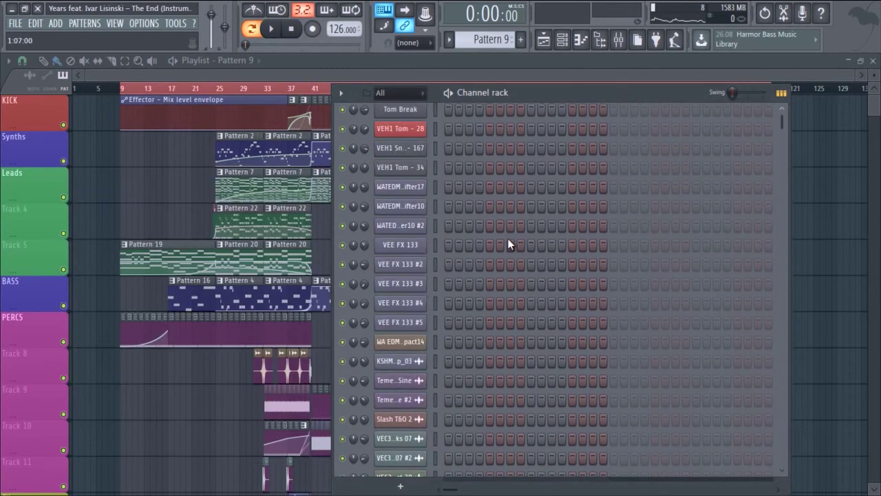
Step: Move on through the patterns after Pattern 9 to Pattern 13 and bring its snare channels into view
key(KP_Add)
key(KP_Add)
key(KP_Subtract)
key(KP_Subtract)
key(KP_Add)
key(space)
key(KP_Add)
key(KP_Add)
key(KP_Add)
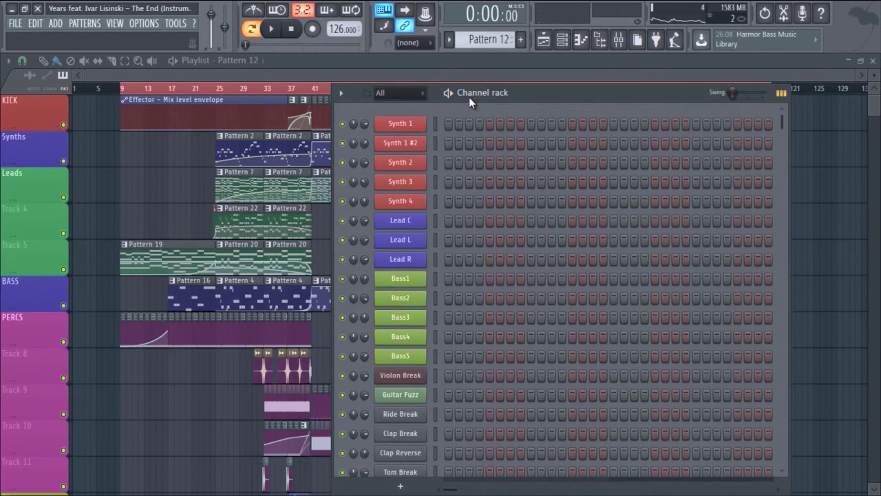
scroll(504, 188, down, 15)
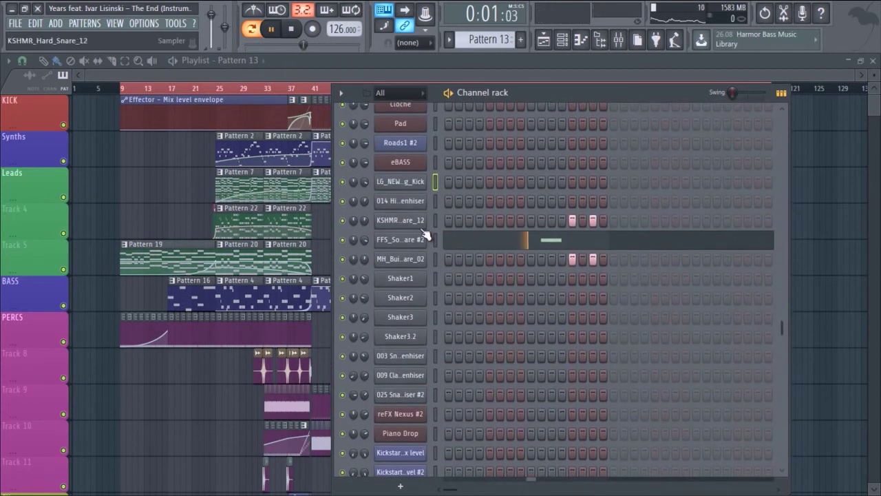
Step: Stop playback and inspect Pattern 13's snare samples: FFS_Something_New_Snare #2, KSHMR_Hard_Snare_12 and the MH snare
key(space)
click(413, 241)
click(366, 418)
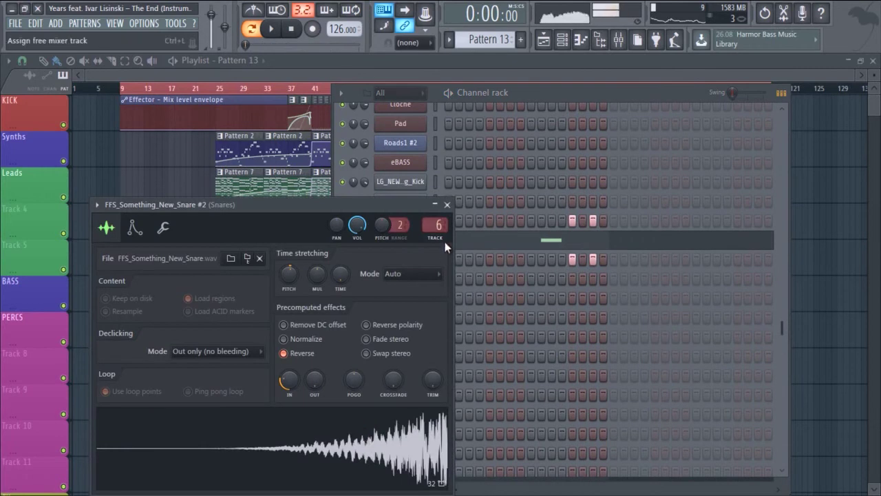
click(447, 204)
click(417, 220)
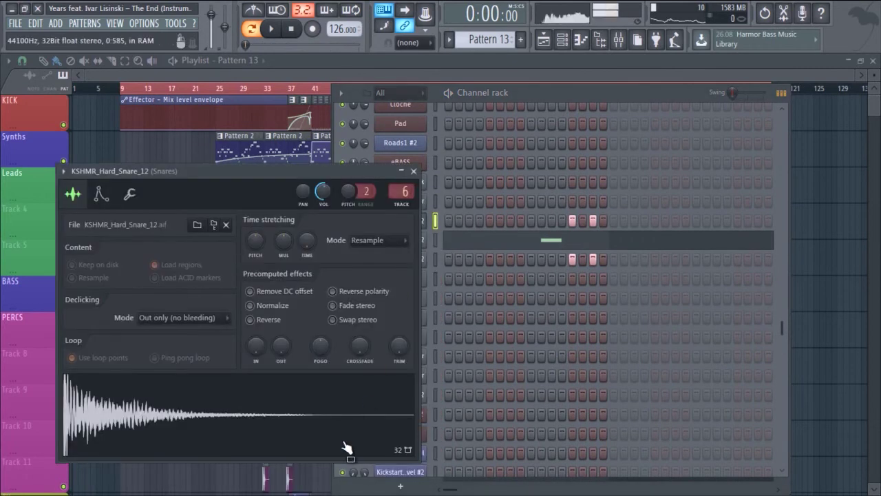
click(413, 168)
click(406, 256)
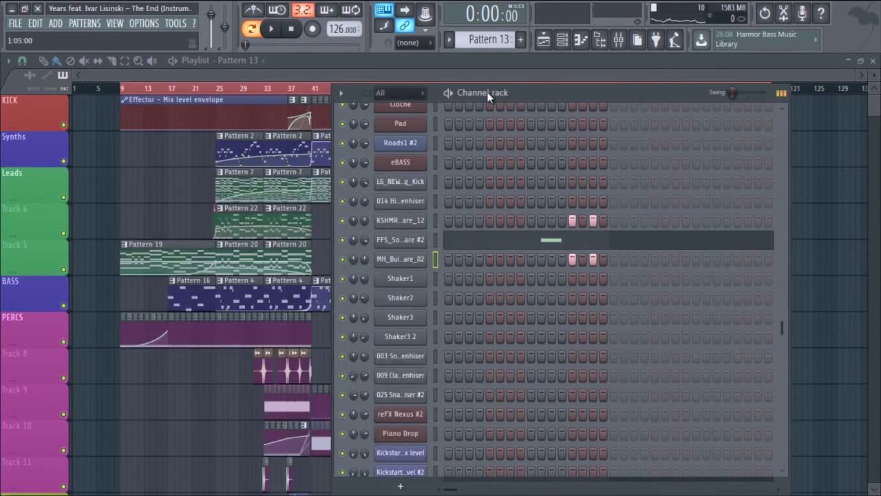
Step: Audition Patterns 14 and 15 in turn and continue to Pattern 16
key(KP_Add)
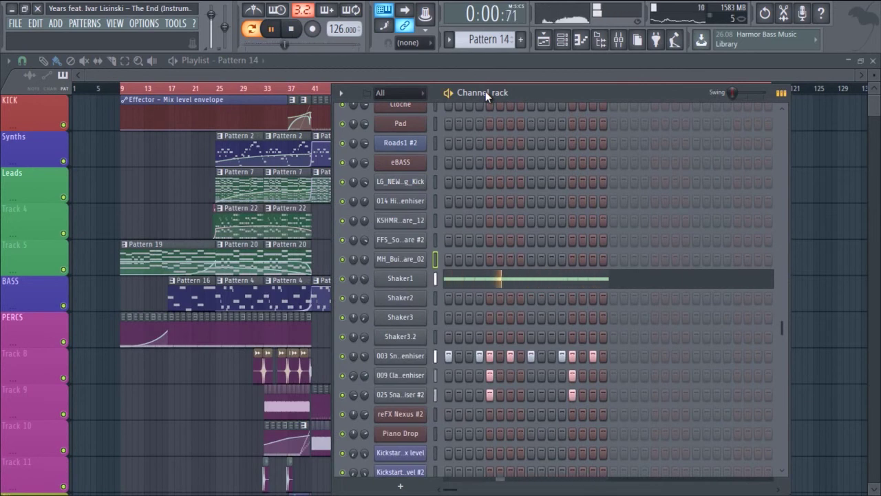
key(space)
key(KP_Add)
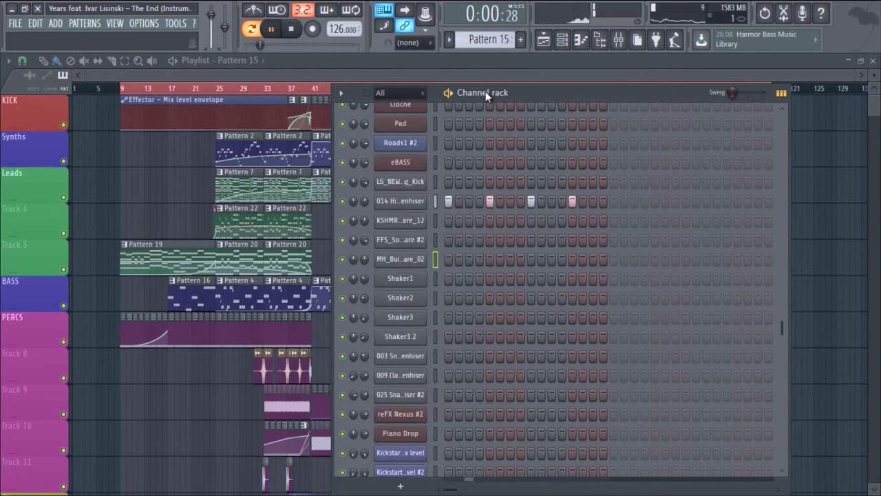
key(KP_Add)
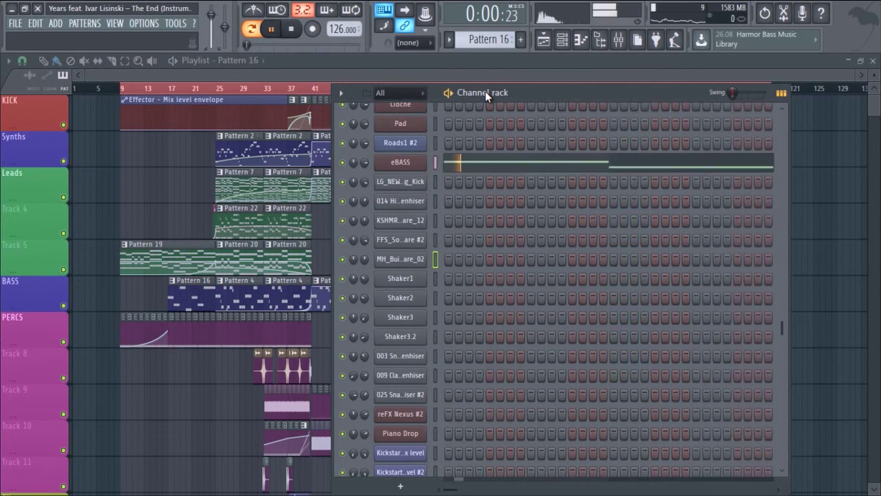
Step: Inspect the eBASS channel of Pattern 16 and examine its bass notes in the piano roll
click(406, 164)
click(739, 100)
click(737, 102)
click(739, 100)
click(561, 167)
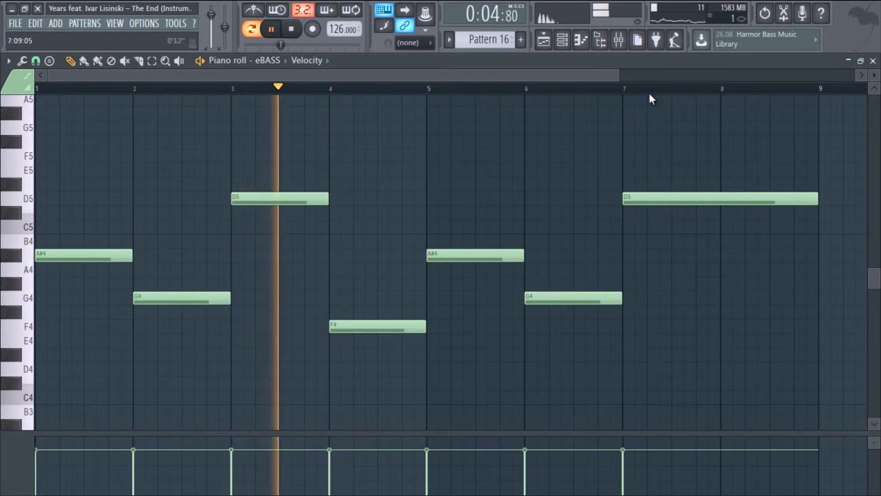
key(F7)
Step: Step through the patterns up to Pattern 21 and review the channels each one uses
key(KP_Add)
key(KP_Add)
scroll(524, 210, up, 10)
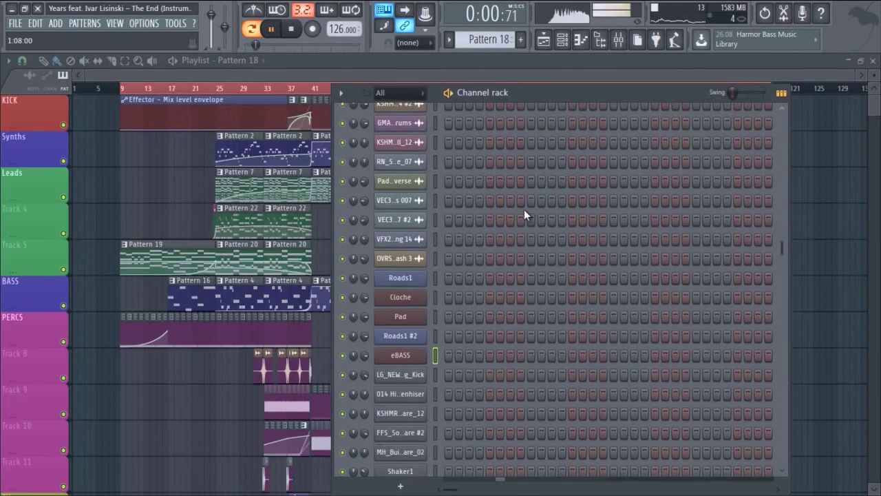
key(space)
key(KP_Add)
key(KP_Add)
key(KP_Add)
key(space)
scroll(514, 204, up, 5)
scroll(515, 204, down, 15)
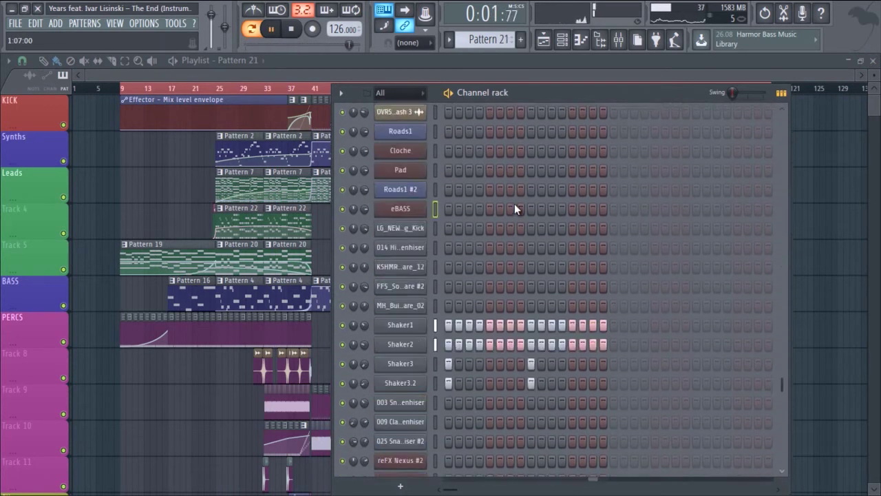
Step: Stop playback and inspect the samples of Shaker1, Shaker2, Shaker3 and Shaker3.2 in Pattern 21
click(399, 221)
key(space)
click(398, 156)
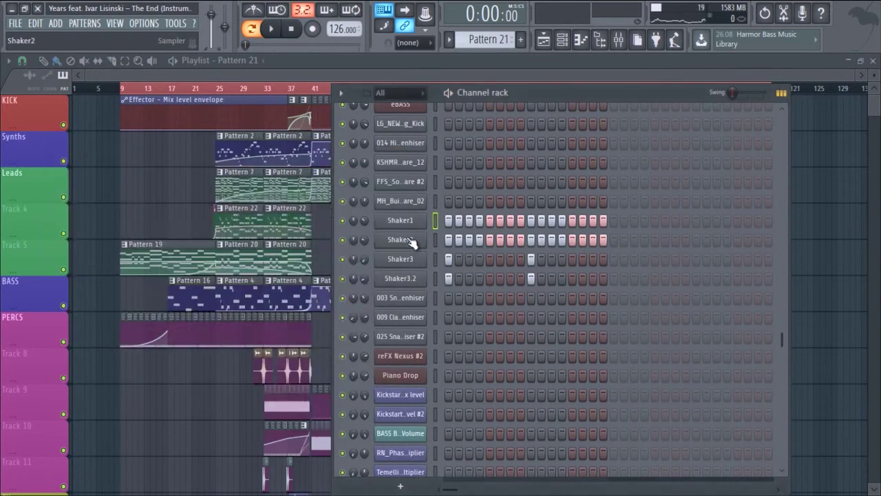
click(413, 240)
click(384, 234)
click(396, 258)
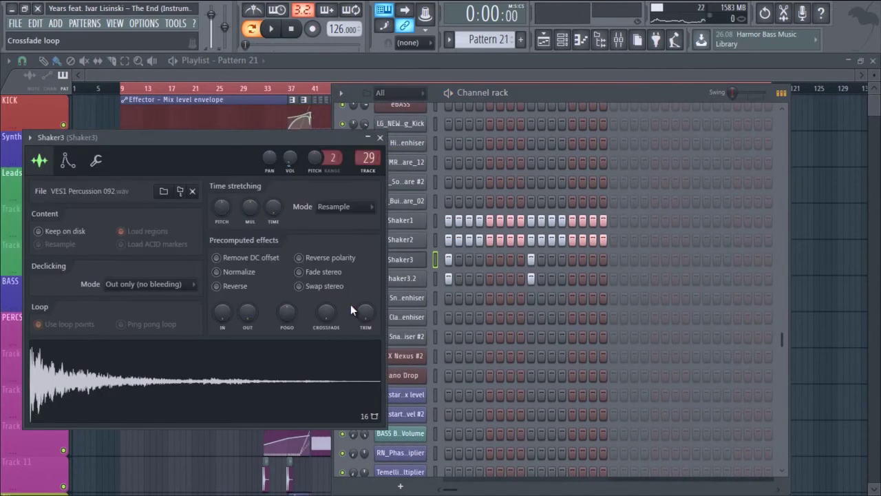
click(396, 259)
click(406, 278)
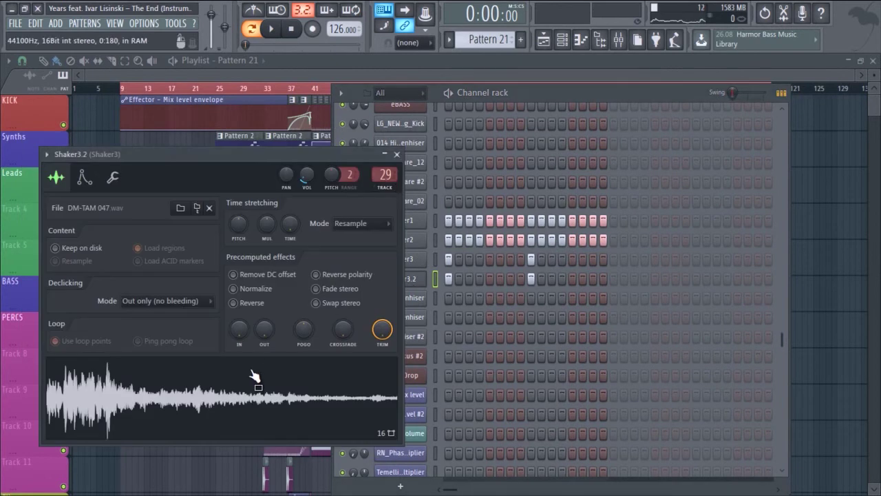
click(398, 94)
Step: Play Pattern 22 and inspect its reFX Nexus #2 channel
key(KP_Add)
key(space)
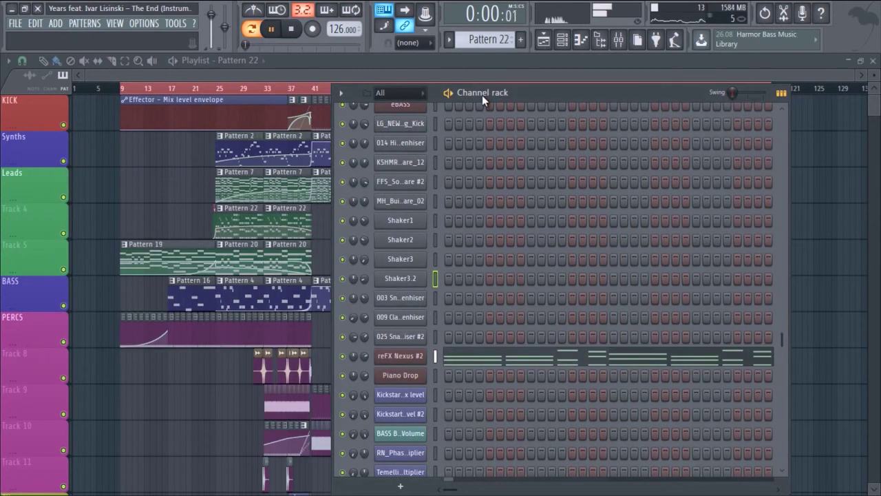
click(403, 356)
click(668, 147)
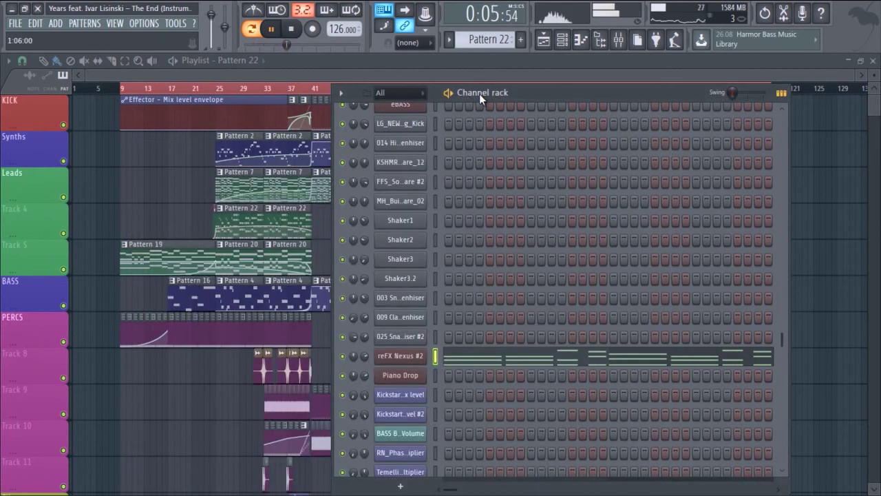
Step: Step through Patterns 23 to 26 and review the break percussion channels of Pattern 26
key(KP_Add)
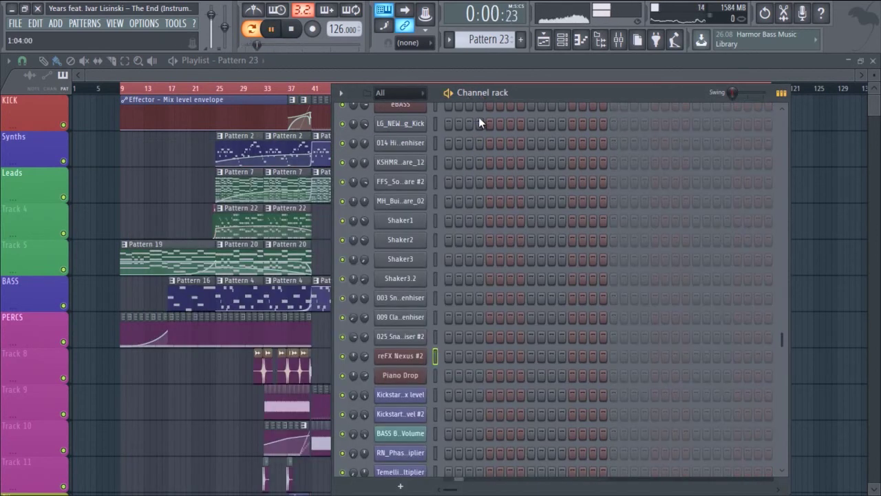
scroll(492, 159, up, 5)
scroll(493, 159, up, 4)
key(KP_Add)
key(KP_Add)
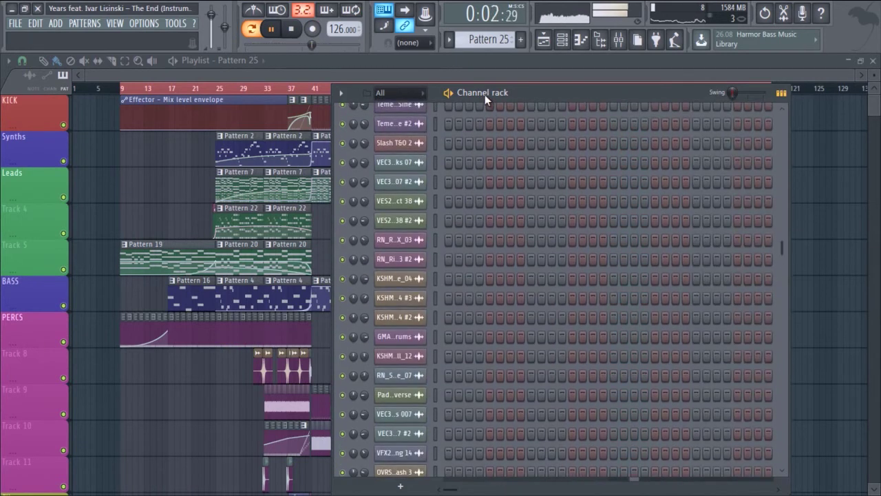
key(KP_Add)
scroll(514, 203, up, 8)
scroll(514, 203, down, 4)
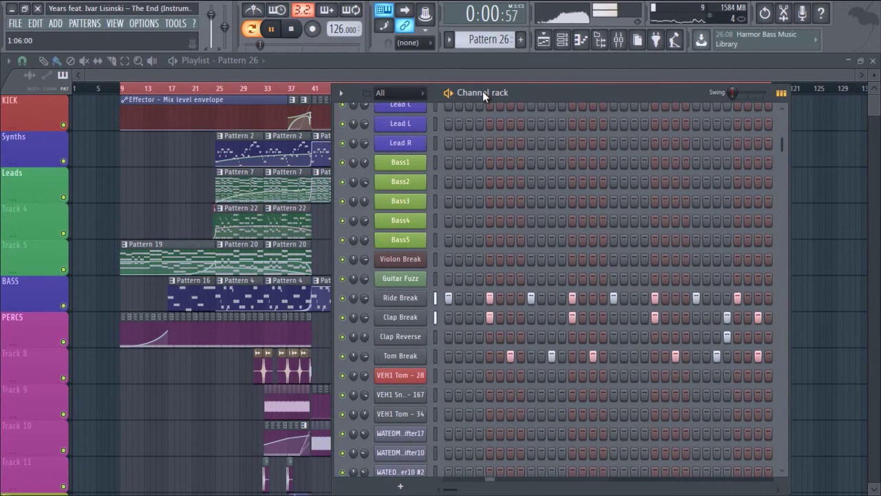
Step: Switch to Pattern 27 and examine the Violon Break's Nexus preset and its notes in the piano roll
key(KP_Add)
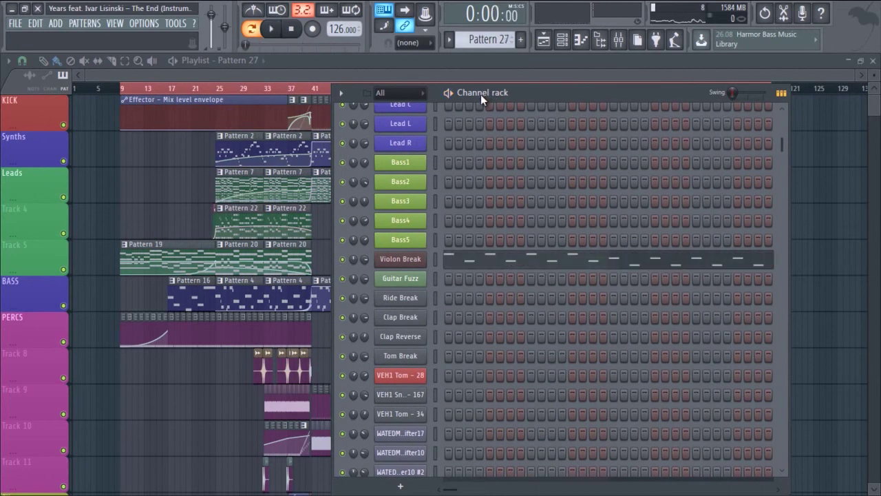
click(408, 259)
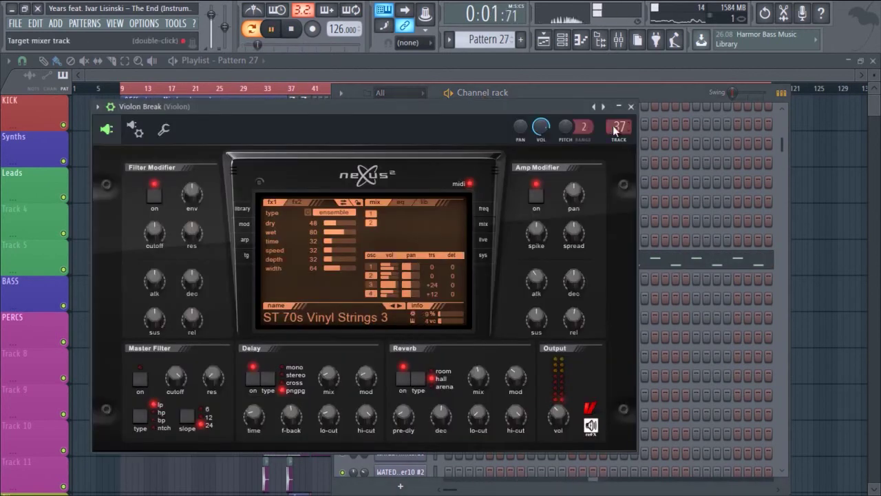
click(244, 211)
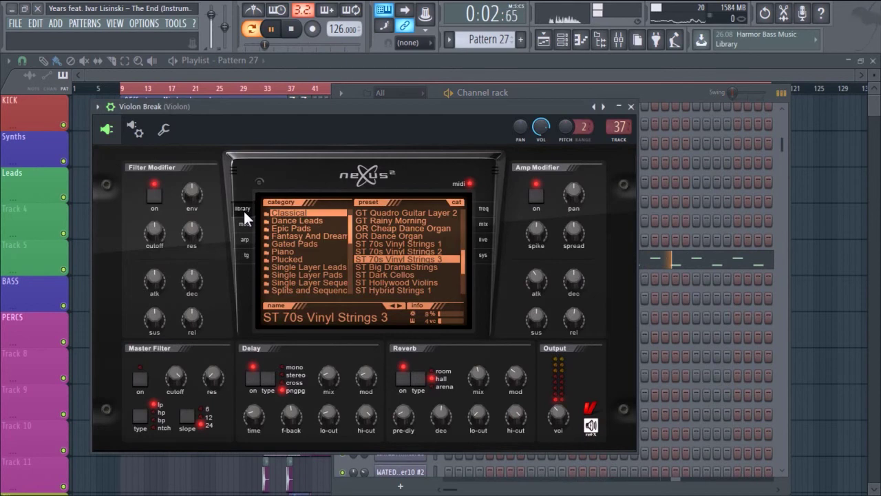
click(630, 106)
click(539, 270)
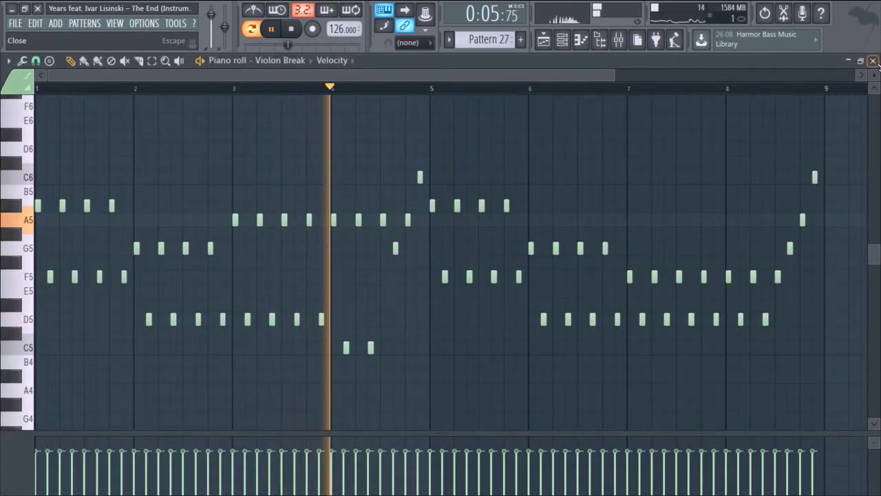
key(F7)
Step: Move on to Pattern 29, play it and inspect the Guitar Fuzz synth settings and notes
key(KP_Add)
key(space)
key(KP_Add)
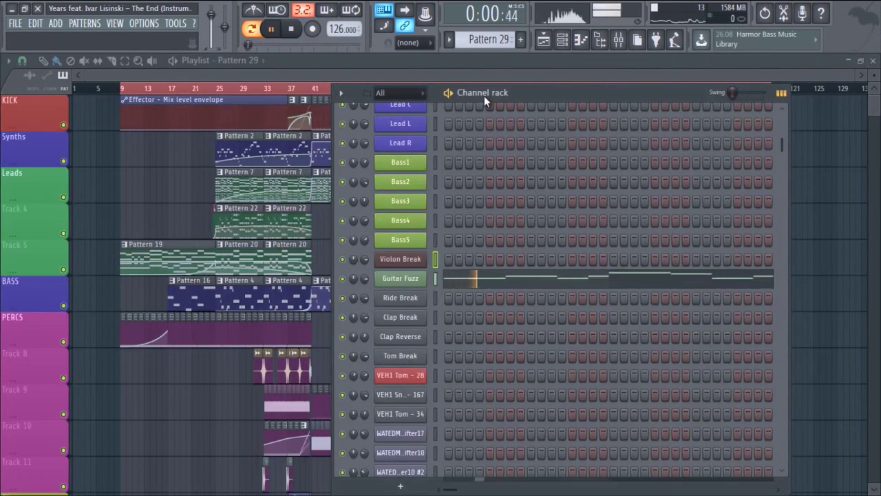
click(401, 278)
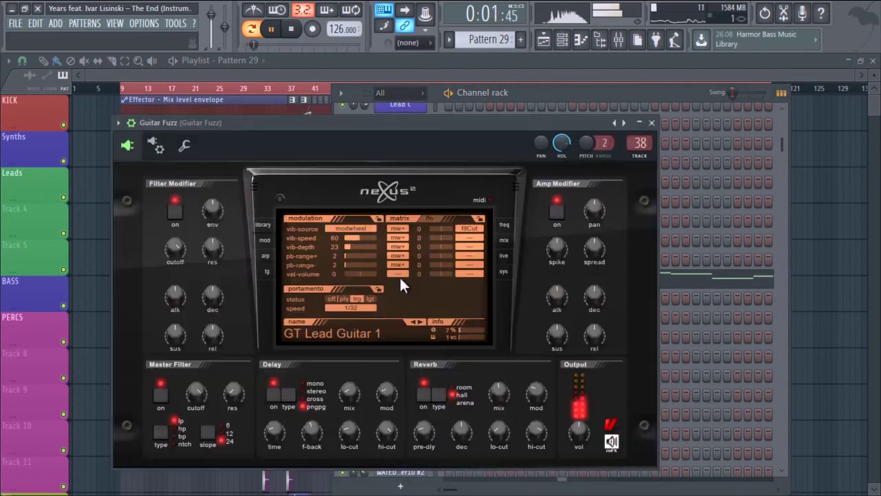
click(651, 123)
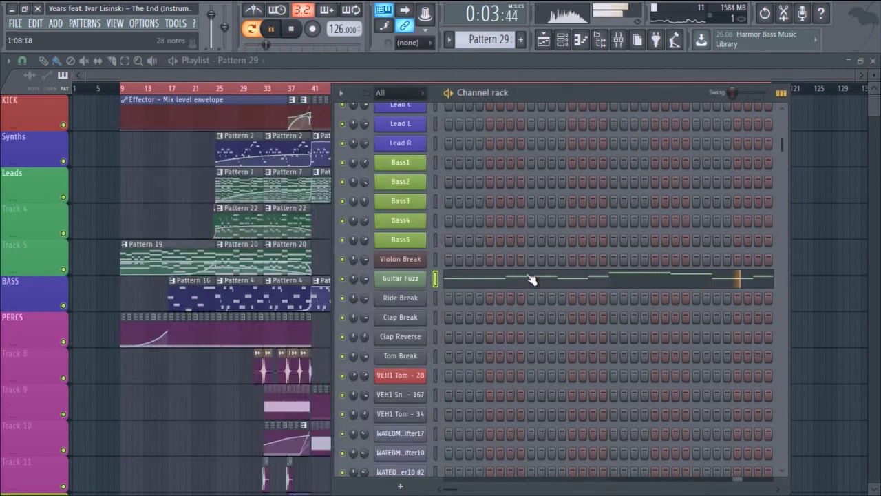
click(531, 269)
click(848, 62)
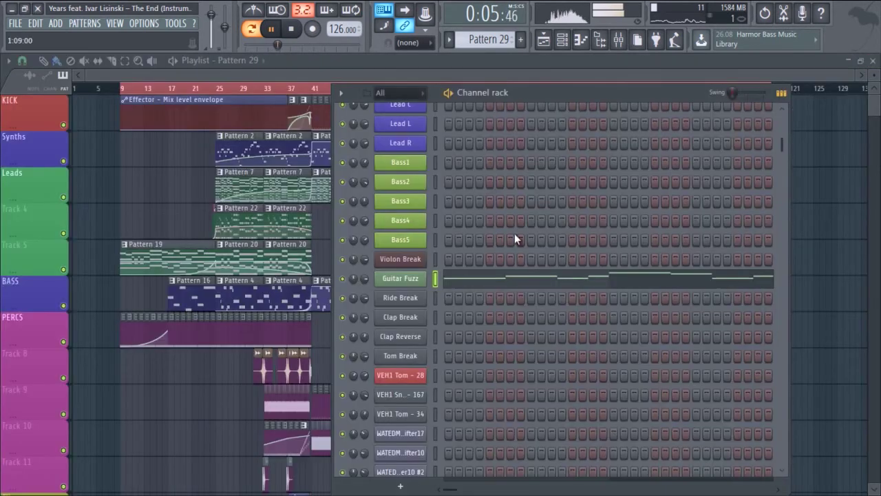
Step: Look up the Guitar Fuzz preset in the Nexus library
click(402, 279)
click(263, 224)
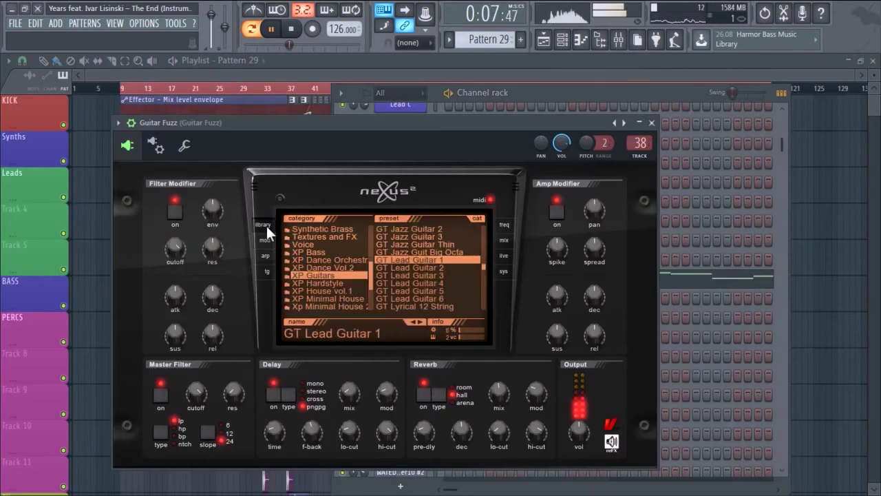
click(651, 123)
Step: Examine the Guitar Fuzz melody in the piano roll, including the short notes around bar 7
click(588, 277)
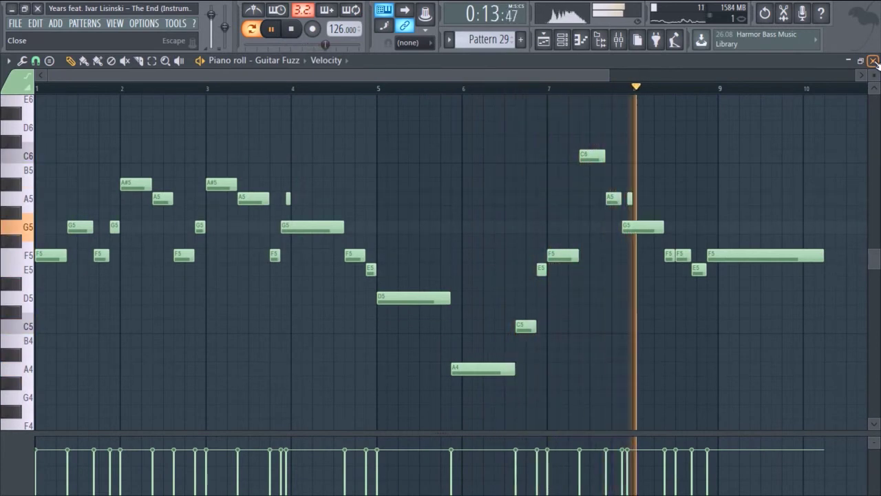
scroll(630, 90, up, 3)
scroll(629, 89, up, 3)
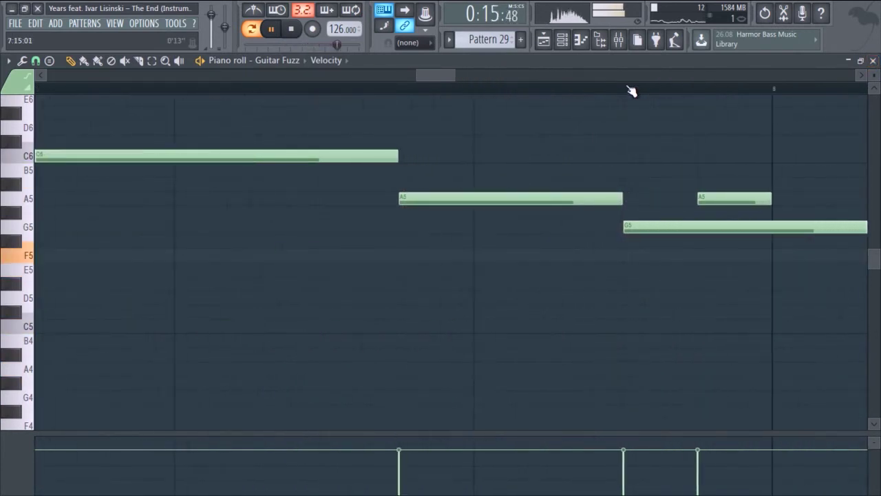
scroll(630, 88, down, 8)
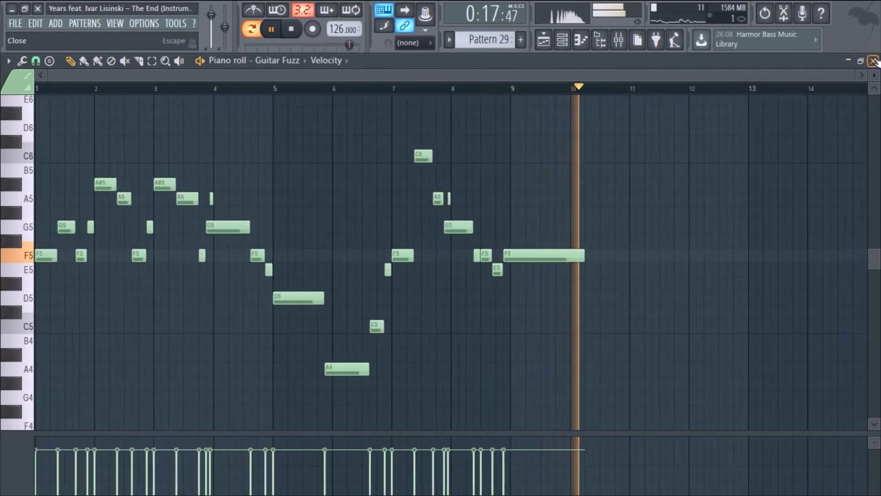
click(874, 61)
Step: Stop the pattern, close the channel rack to show the full playlist, and start playback
key(space)
key(F6)
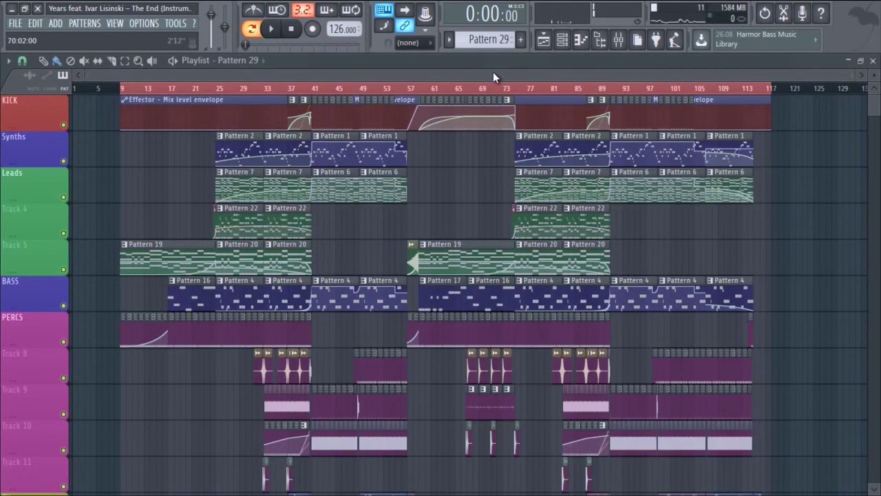
click(271, 36)
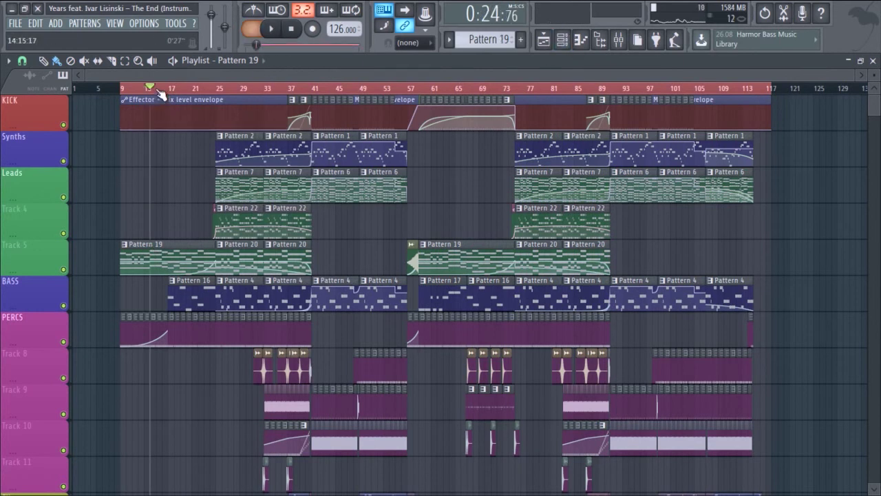
Step: Play Pattern 19 on its own and inspect the FL Keys settings of the Roads1 channel
click(251, 29)
click(270, 29)
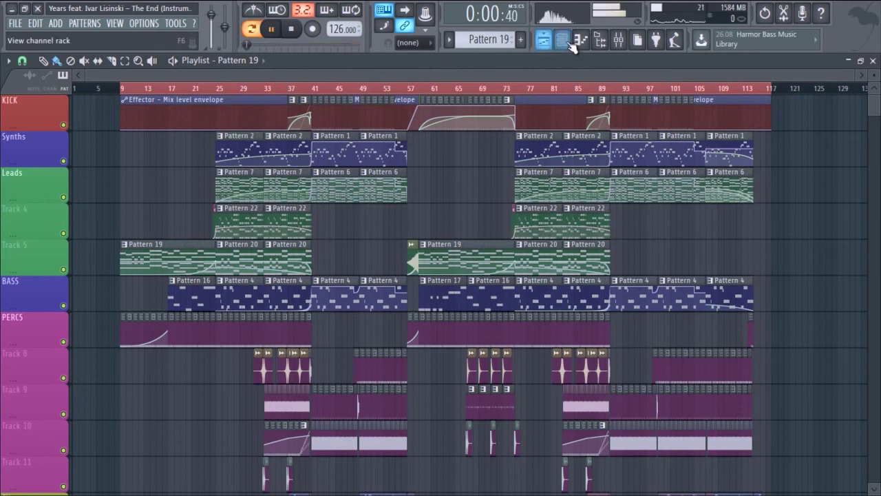
click(563, 39)
scroll(485, 225, up, 2)
scroll(485, 225, down, 12)
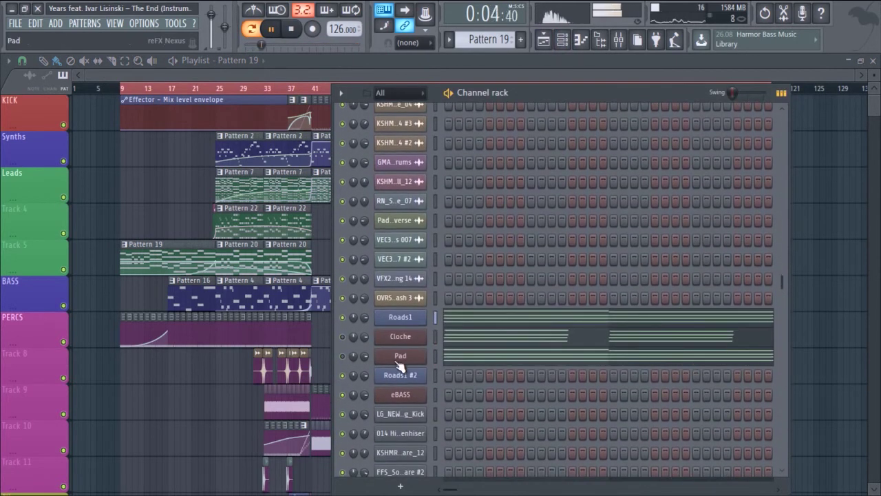
click(405, 318)
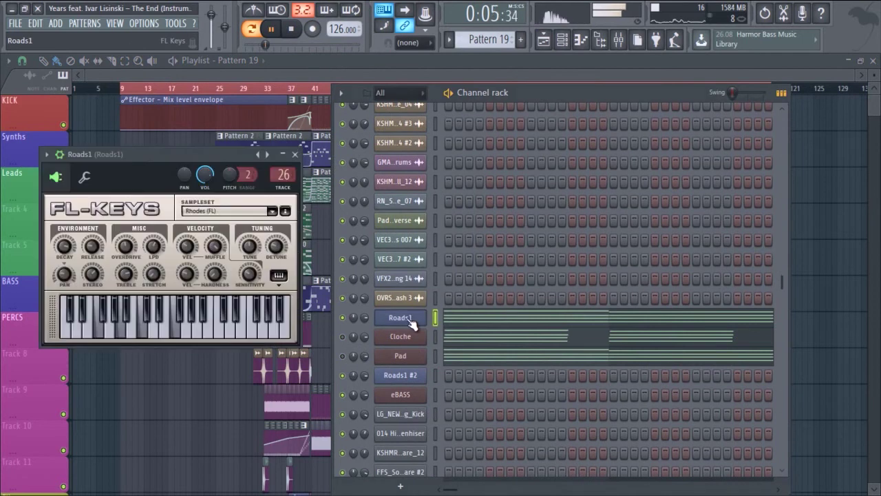
click(295, 154)
Step: Examine the Roads1 chord notes in the piano roll and return to the full playlist
click(475, 318)
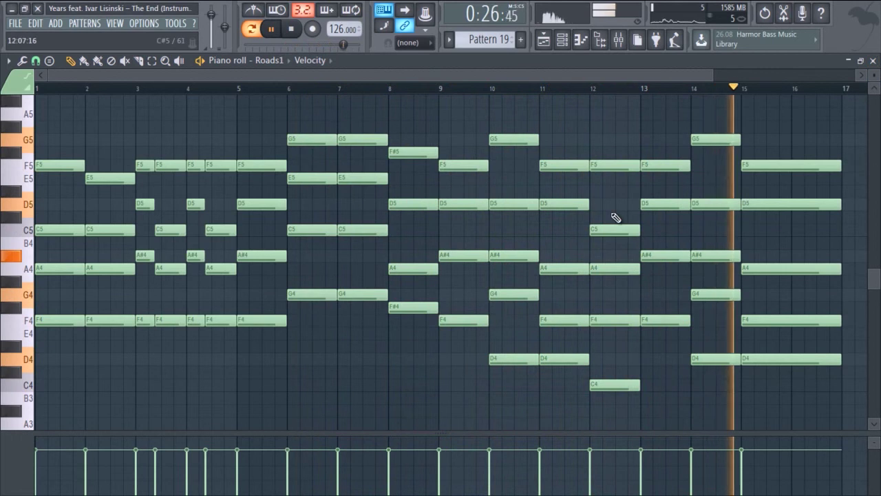
click(873, 61)
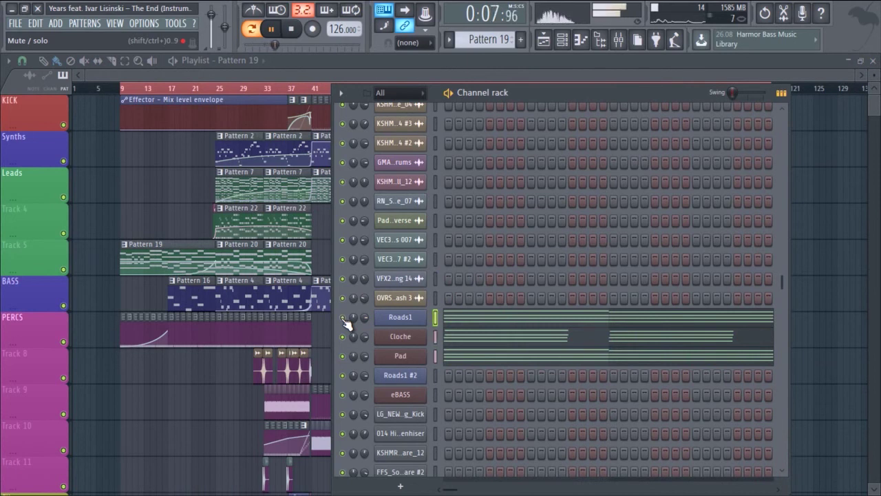
click(563, 66)
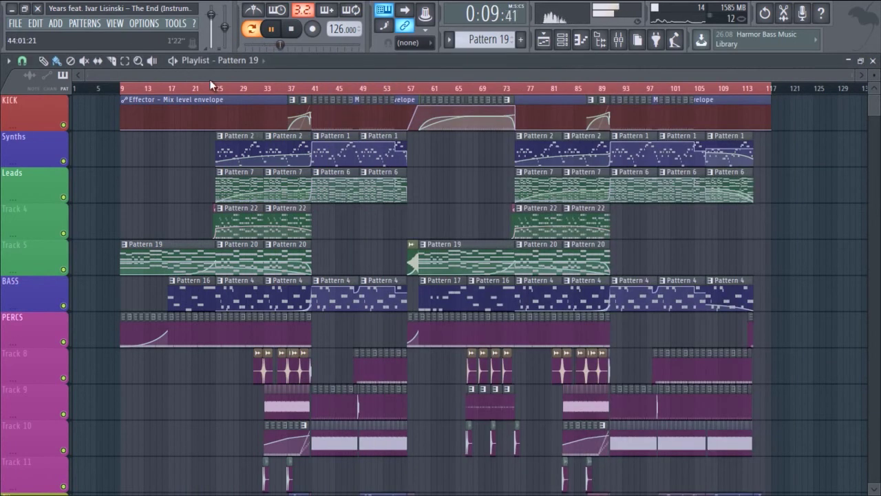
Step: Select Pattern 1, place the song position at bar 9 and play the whole arrangement in song mode
click(130, 89)
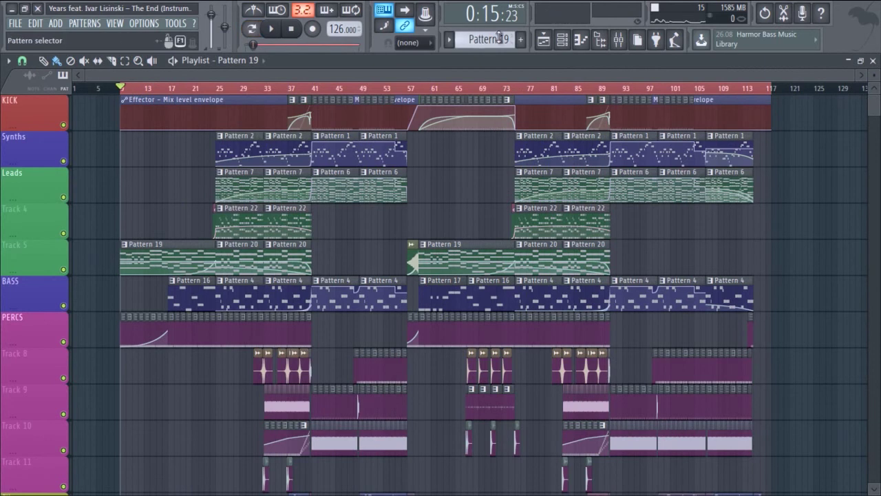
drag(121, 89, 115, 90)
click(126, 90)
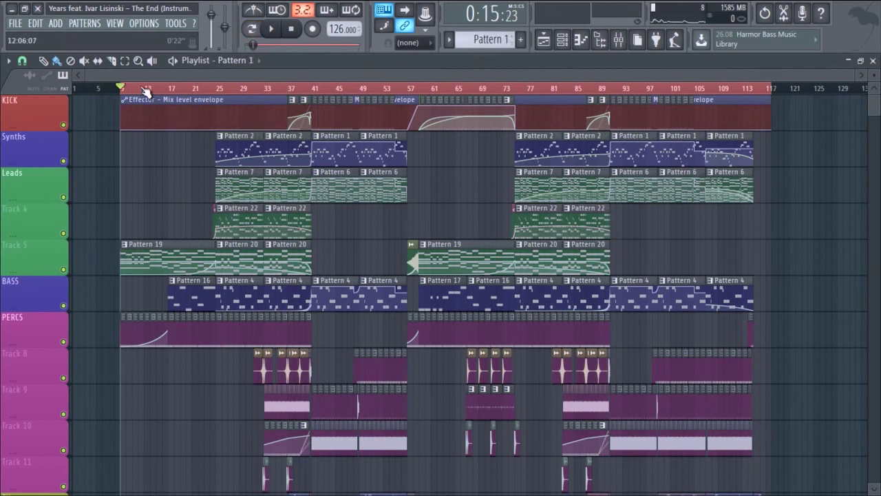
key(space)
Step: Switch smart disable for all plugins and purge unused audio clips while the song plays
click(175, 22)
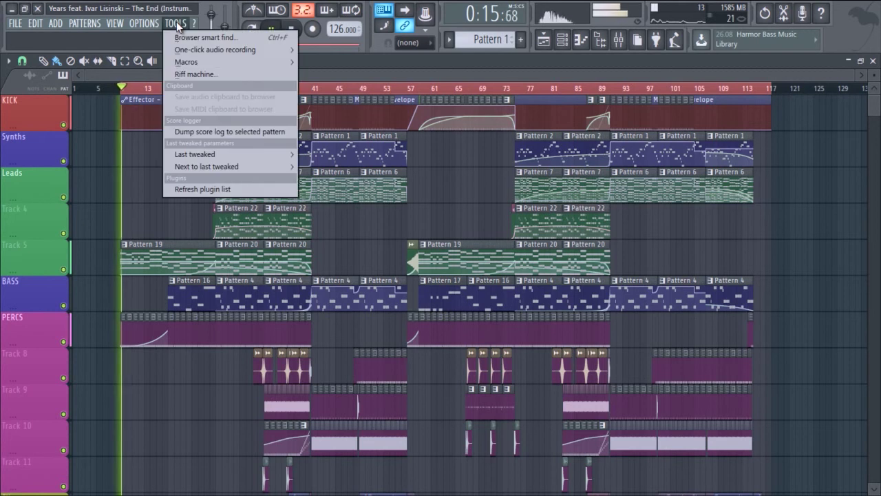
mouse_move(187, 62)
click(337, 156)
click(175, 23)
click(327, 145)
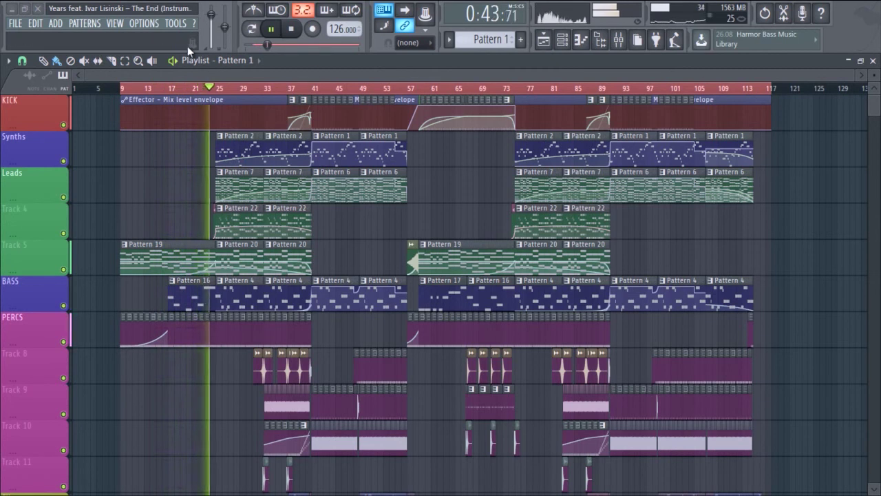
Step: Run the purge of unused audio clips repeatedly as playback moves from about bar 24 to bar 38
click(175, 23)
mouse_move(186, 62)
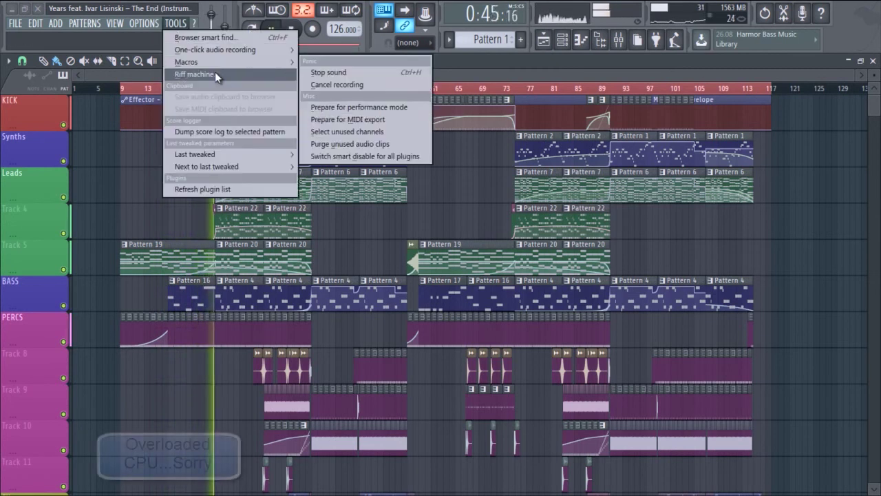
click(337, 141)
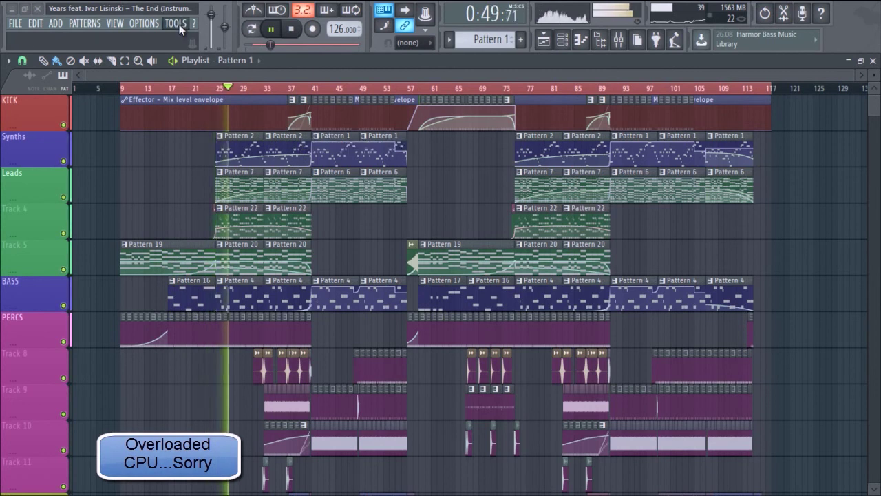
click(177, 24)
mouse_move(207, 62)
click(340, 144)
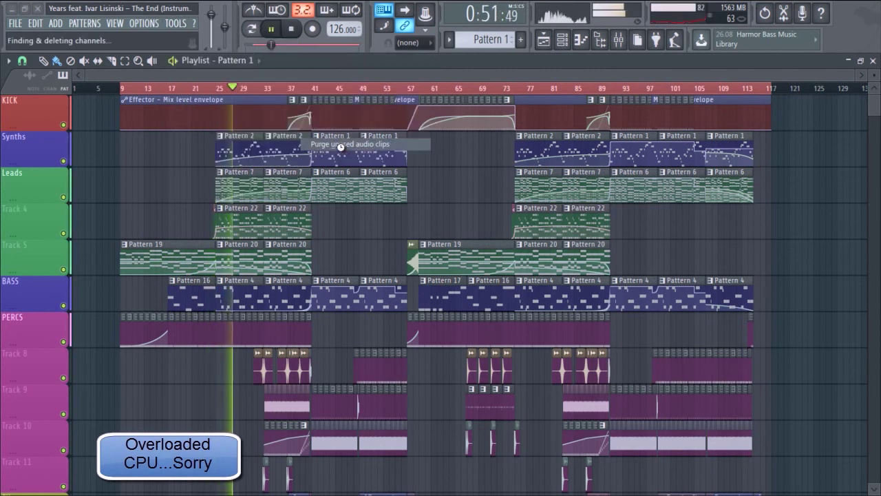
click(177, 23)
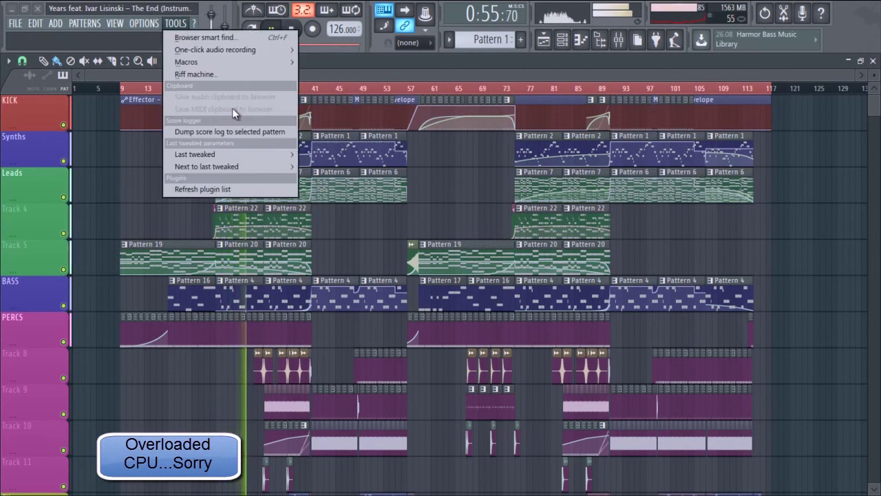
mouse_move(204, 63)
click(347, 144)
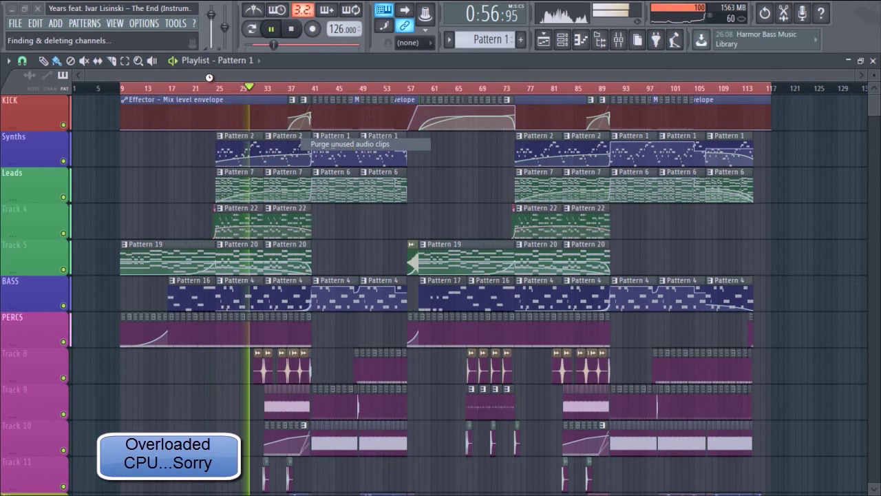
click(176, 23)
mouse_move(207, 62)
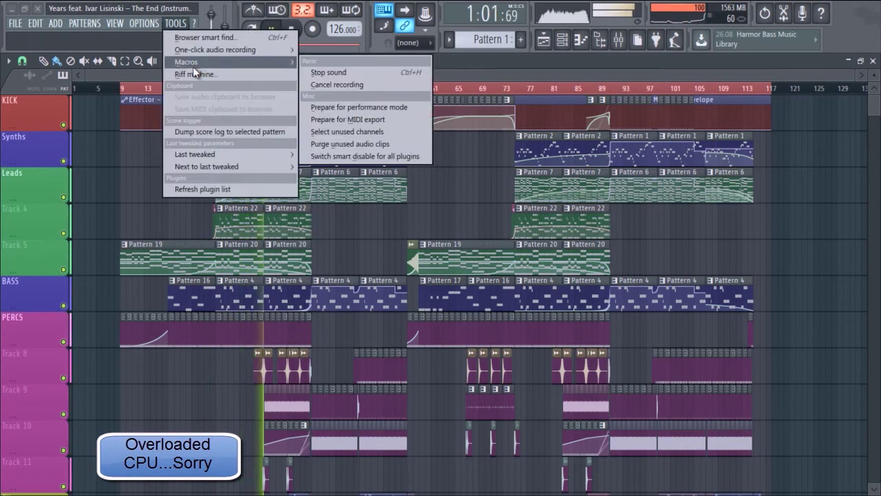
click(359, 144)
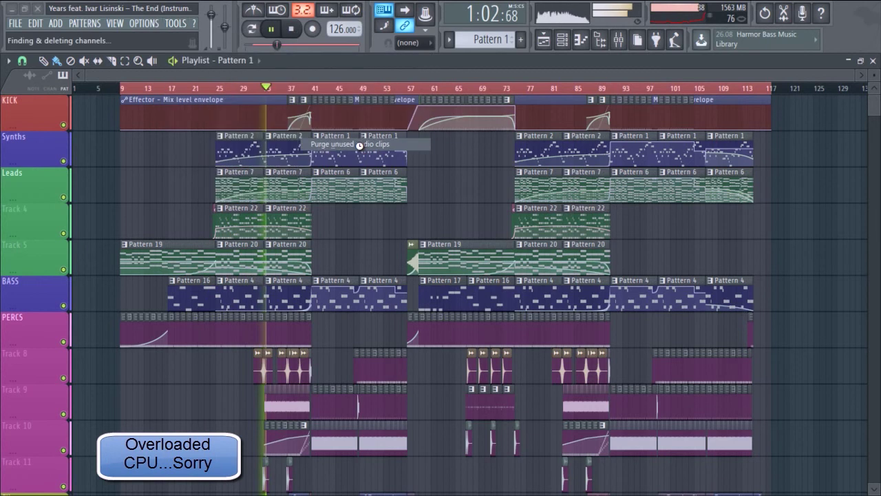
click(176, 24)
mouse_move(198, 63)
click(371, 144)
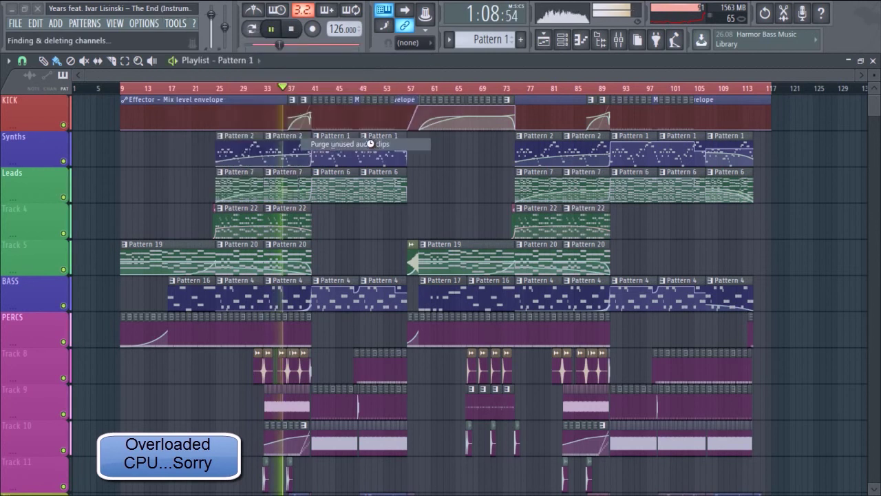
click(176, 23)
mouse_move(196, 65)
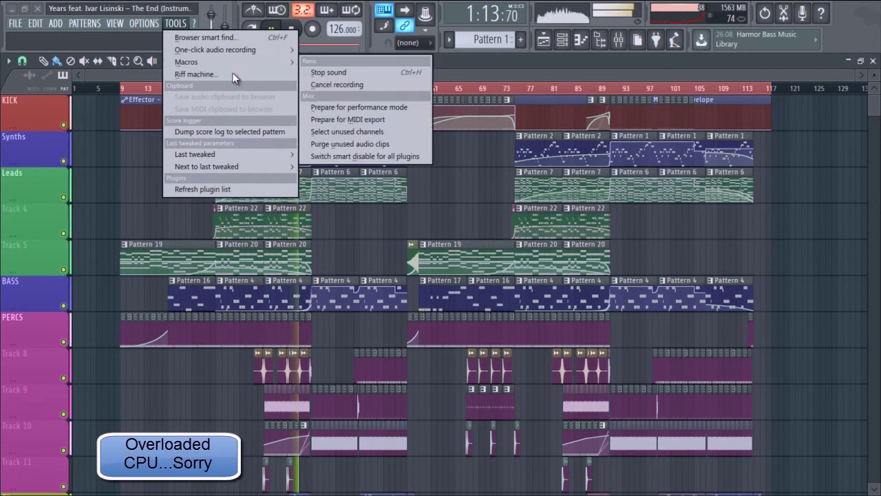
click(350, 144)
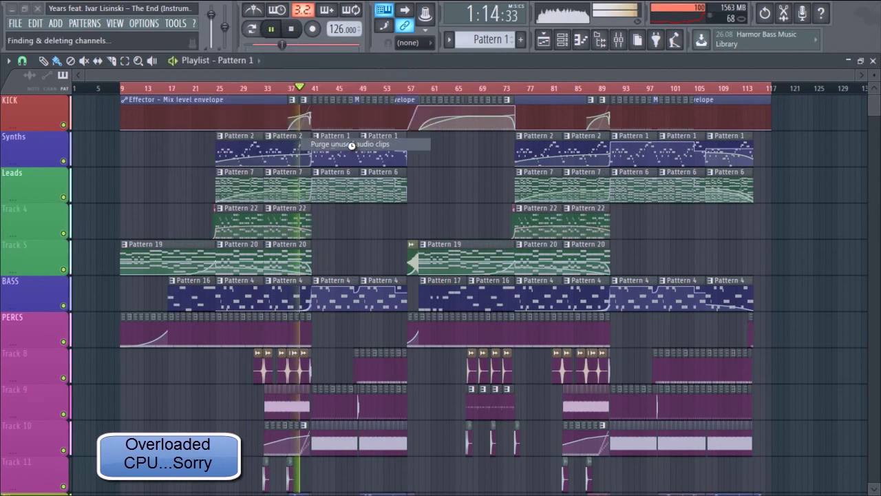
click(176, 24)
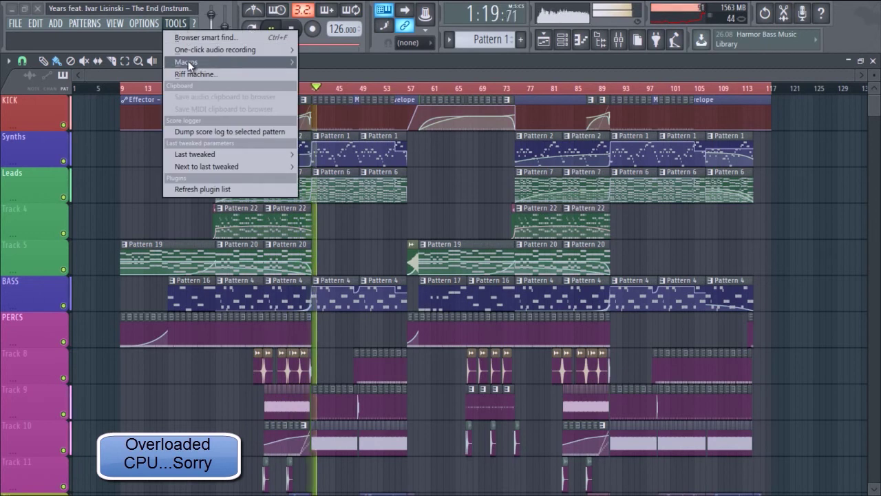
mouse_move(191, 64)
click(498, 65)
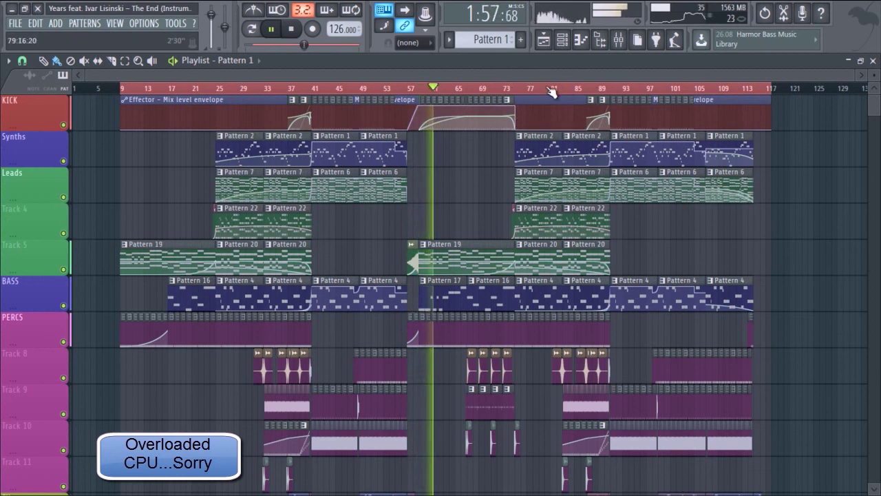
Step: Jump song playback ahead to about bar 75 and switch smart disable for all plugins
click(520, 88)
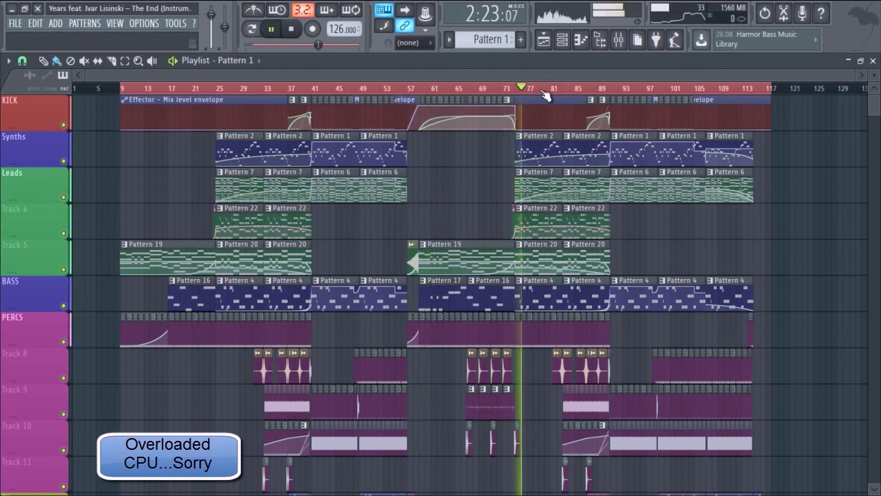
click(169, 27)
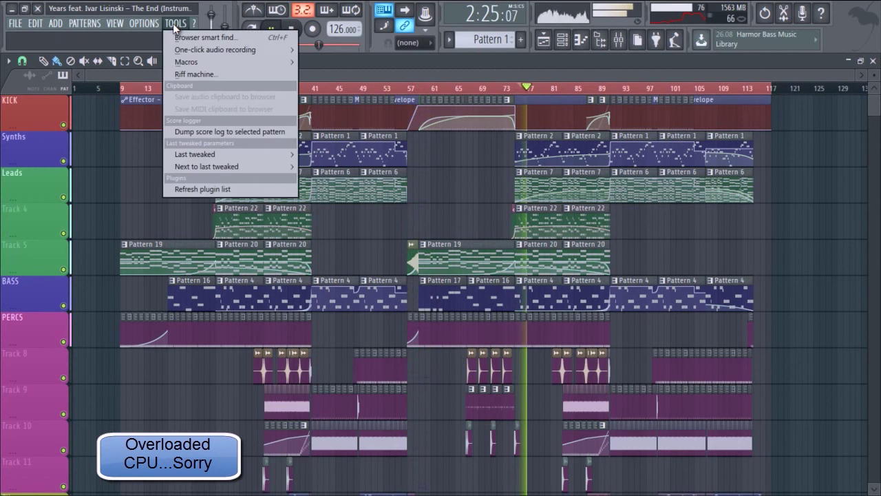
mouse_move(185, 58)
click(381, 156)
Step: Purge unused audio clips several times while the second build-up plays, up to about bar 90
click(175, 23)
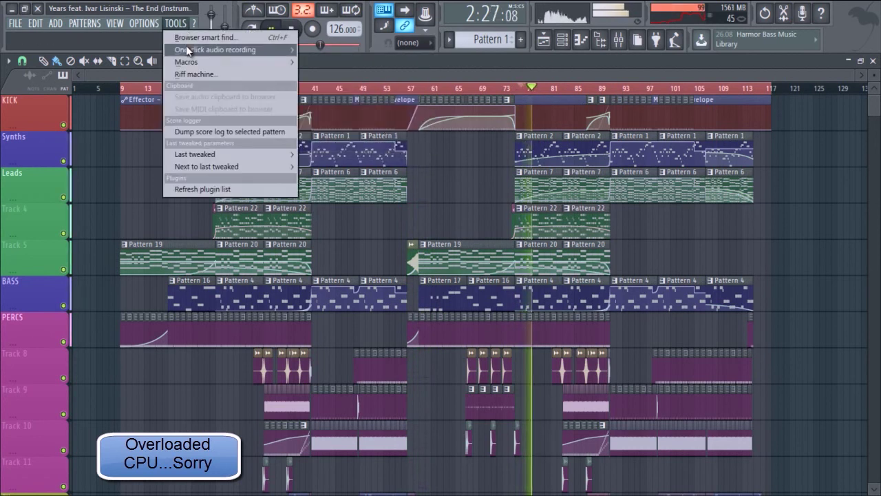
click(330, 143)
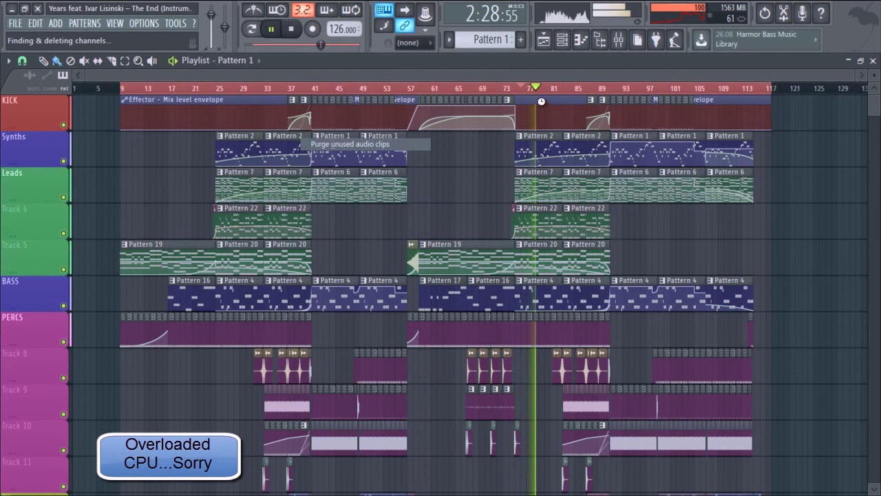
click(175, 23)
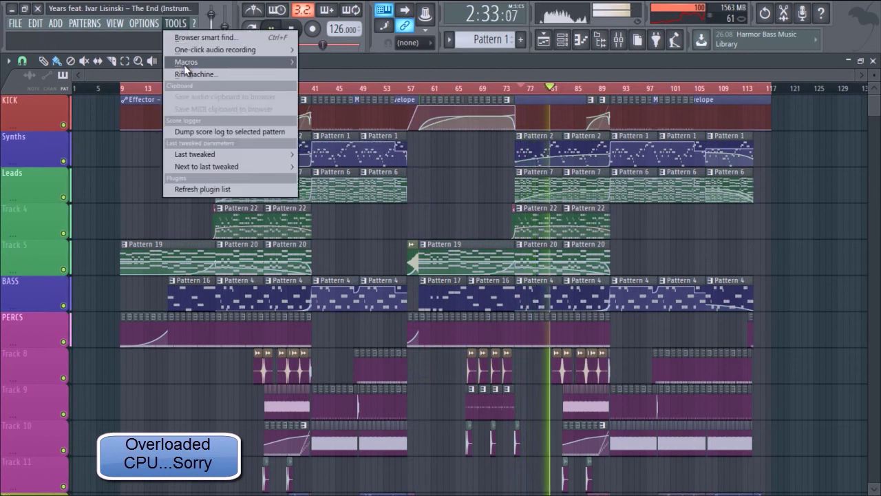
mouse_move(188, 63)
click(366, 144)
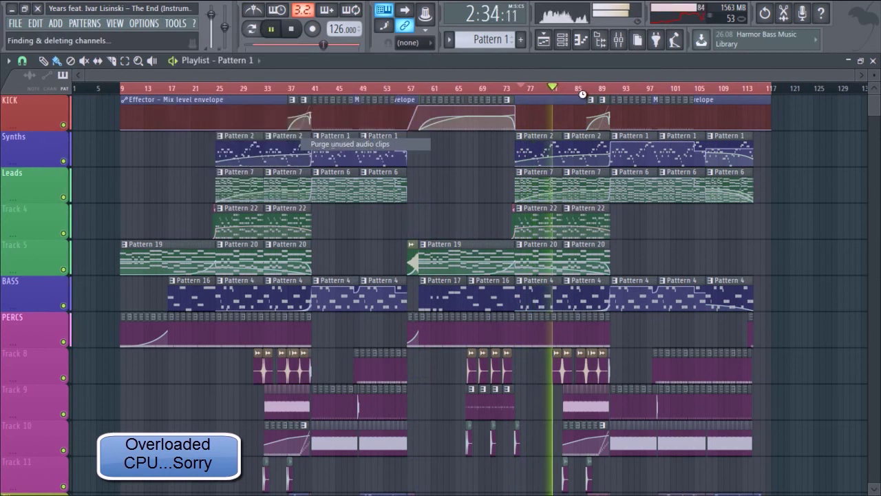
click(176, 23)
mouse_move(184, 62)
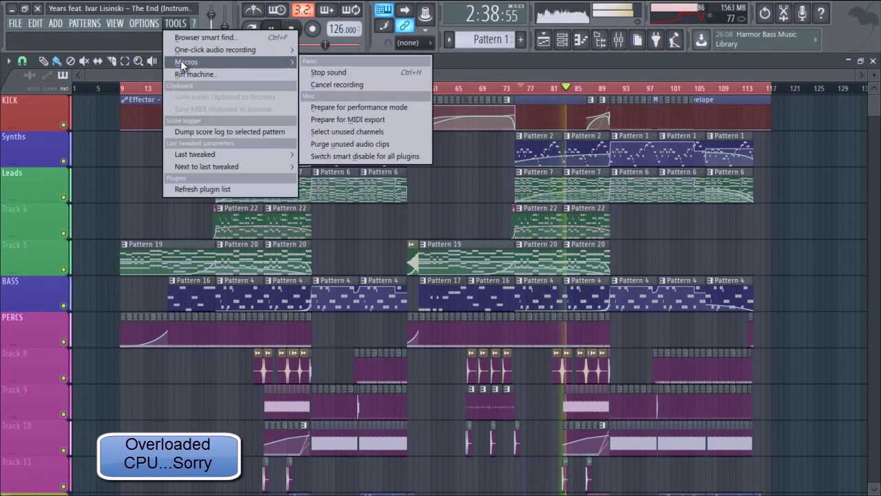
click(345, 144)
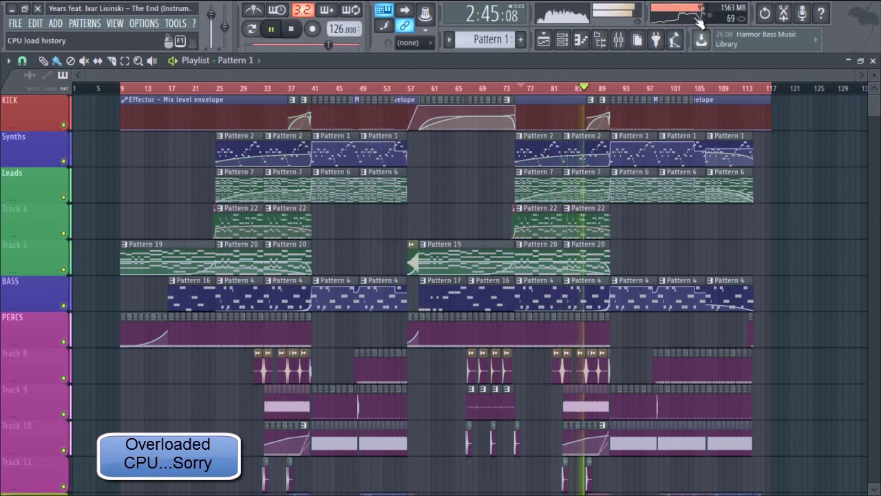
click(175, 23)
mouse_move(187, 62)
click(360, 144)
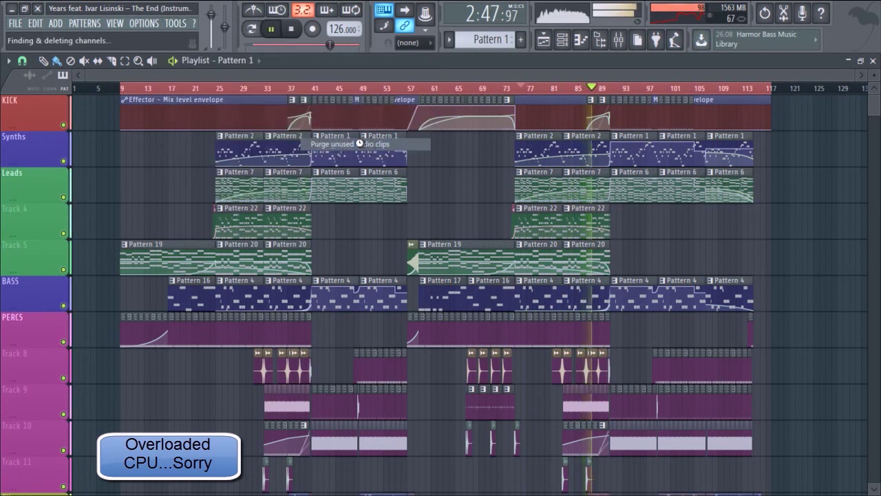
click(176, 24)
mouse_move(203, 63)
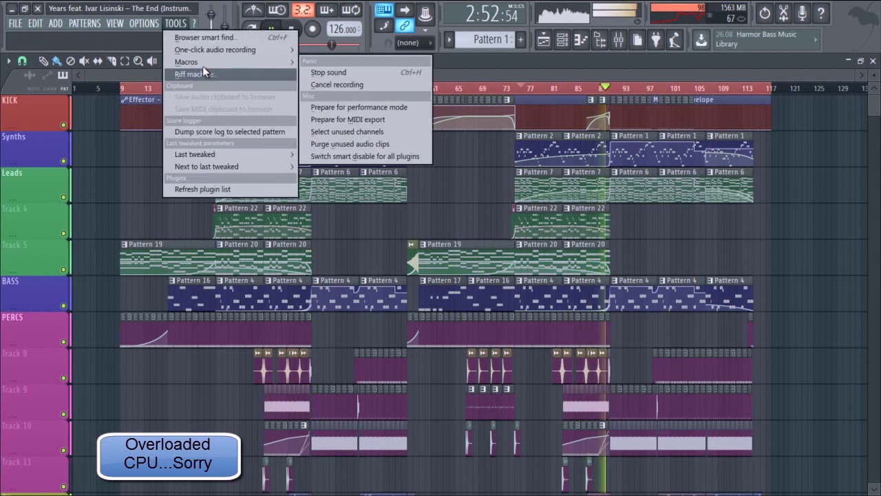
click(355, 144)
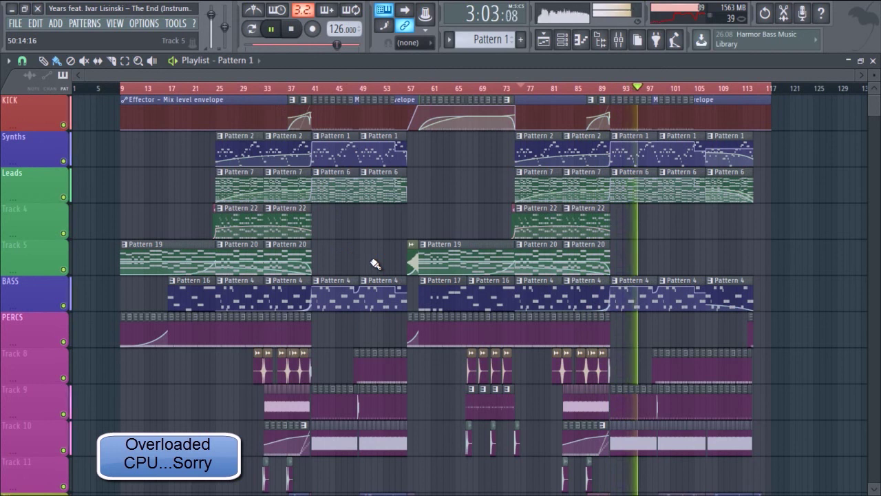
Step: Bring up the channel rack during playback, view the Synth, Lead and Bass channels of Pattern 1, and close it
click(545, 41)
click(545, 41)
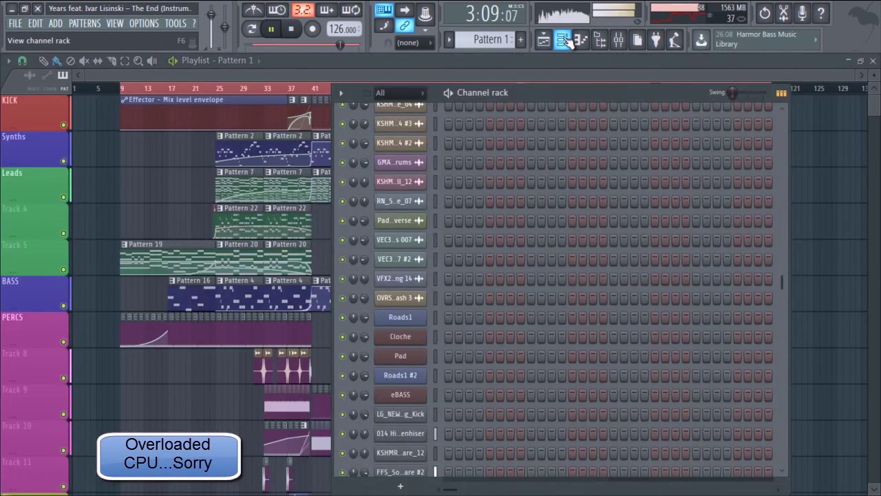
scroll(528, 216, up, 15)
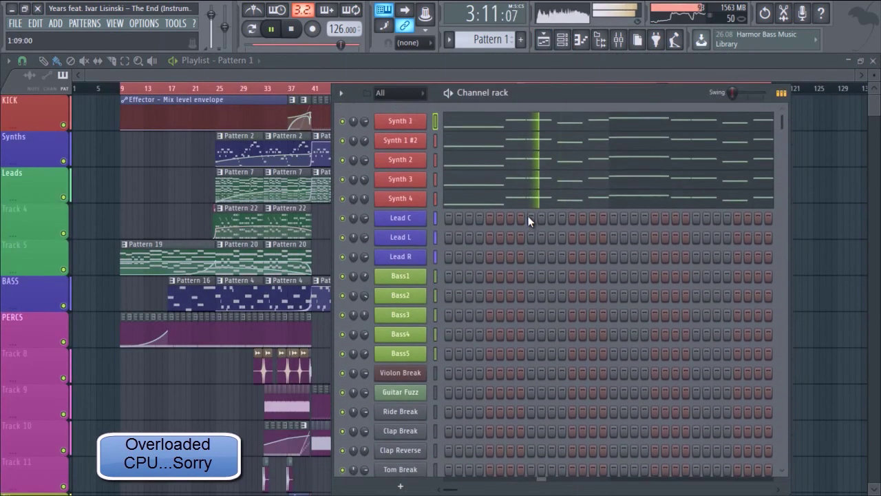
click(630, 72)
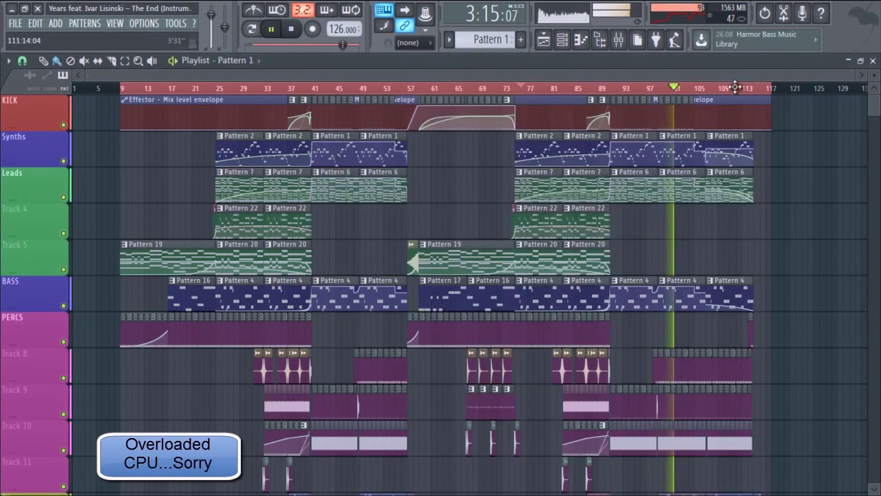
Step: Purge unused audio clips twice more as the song plays through its final section
click(176, 22)
mouse_move(182, 62)
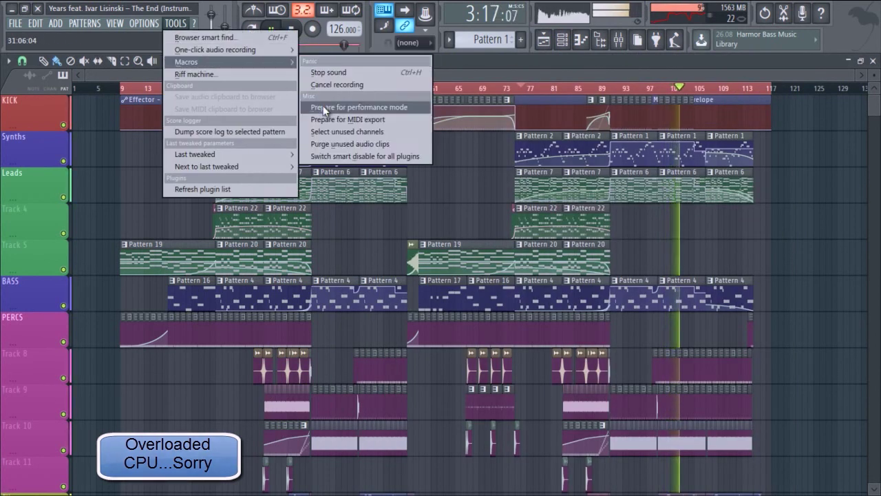
click(338, 144)
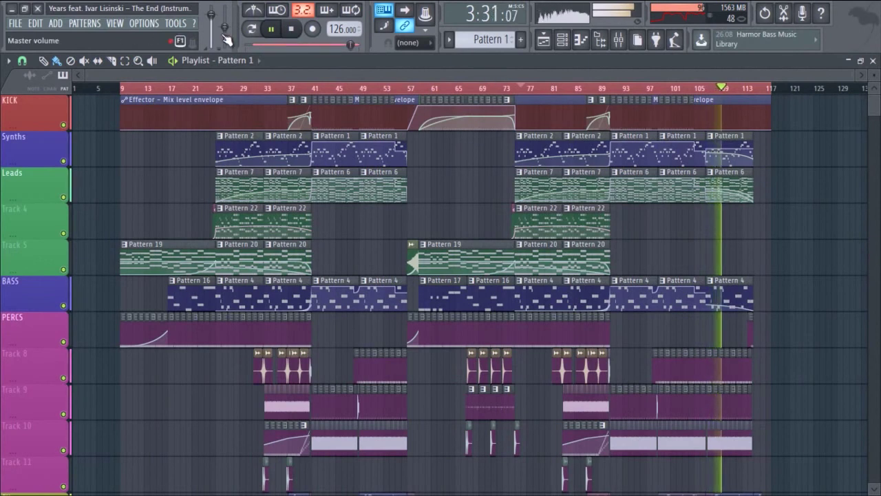
click(172, 23)
mouse_move(193, 62)
click(328, 143)
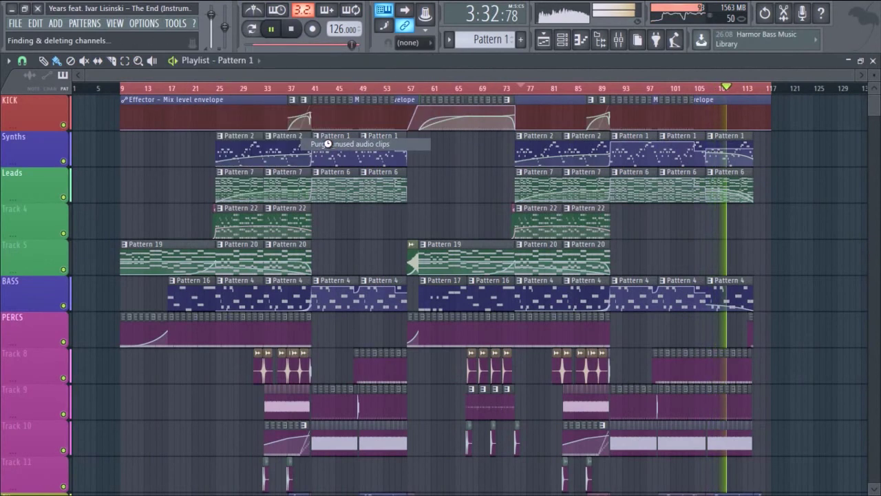